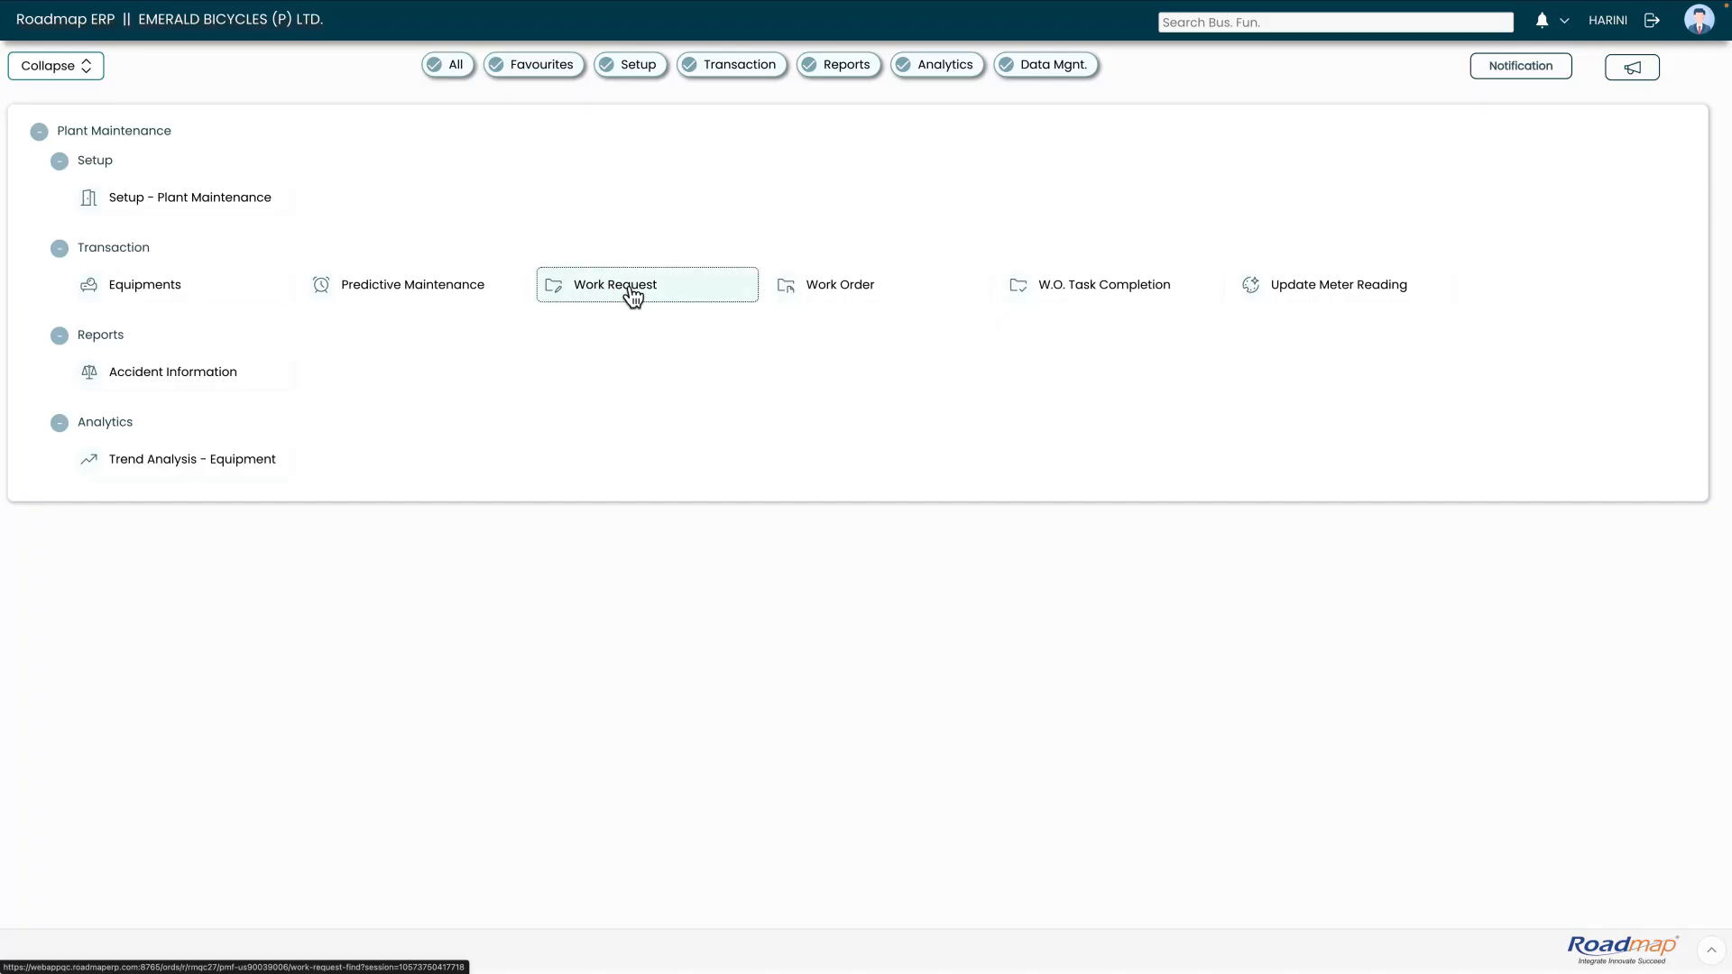
# - Open the Work Request function and start a new work request for location L0001
pyautogui.click(641, 290)
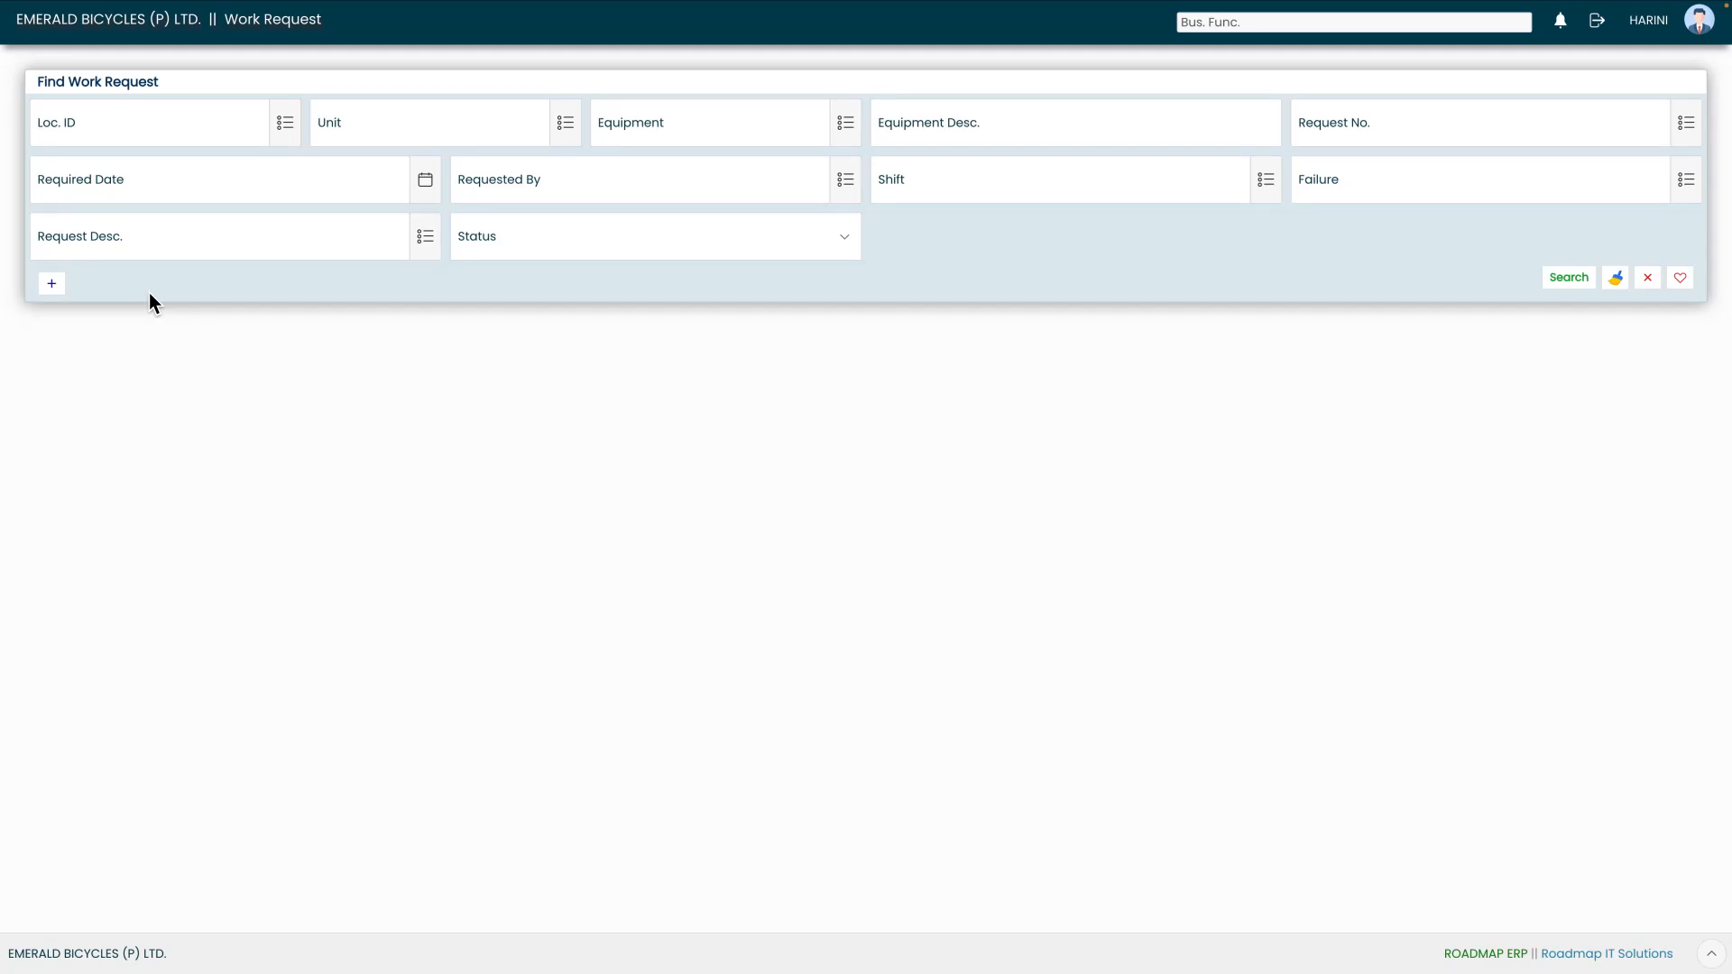
pyautogui.click(52, 285)
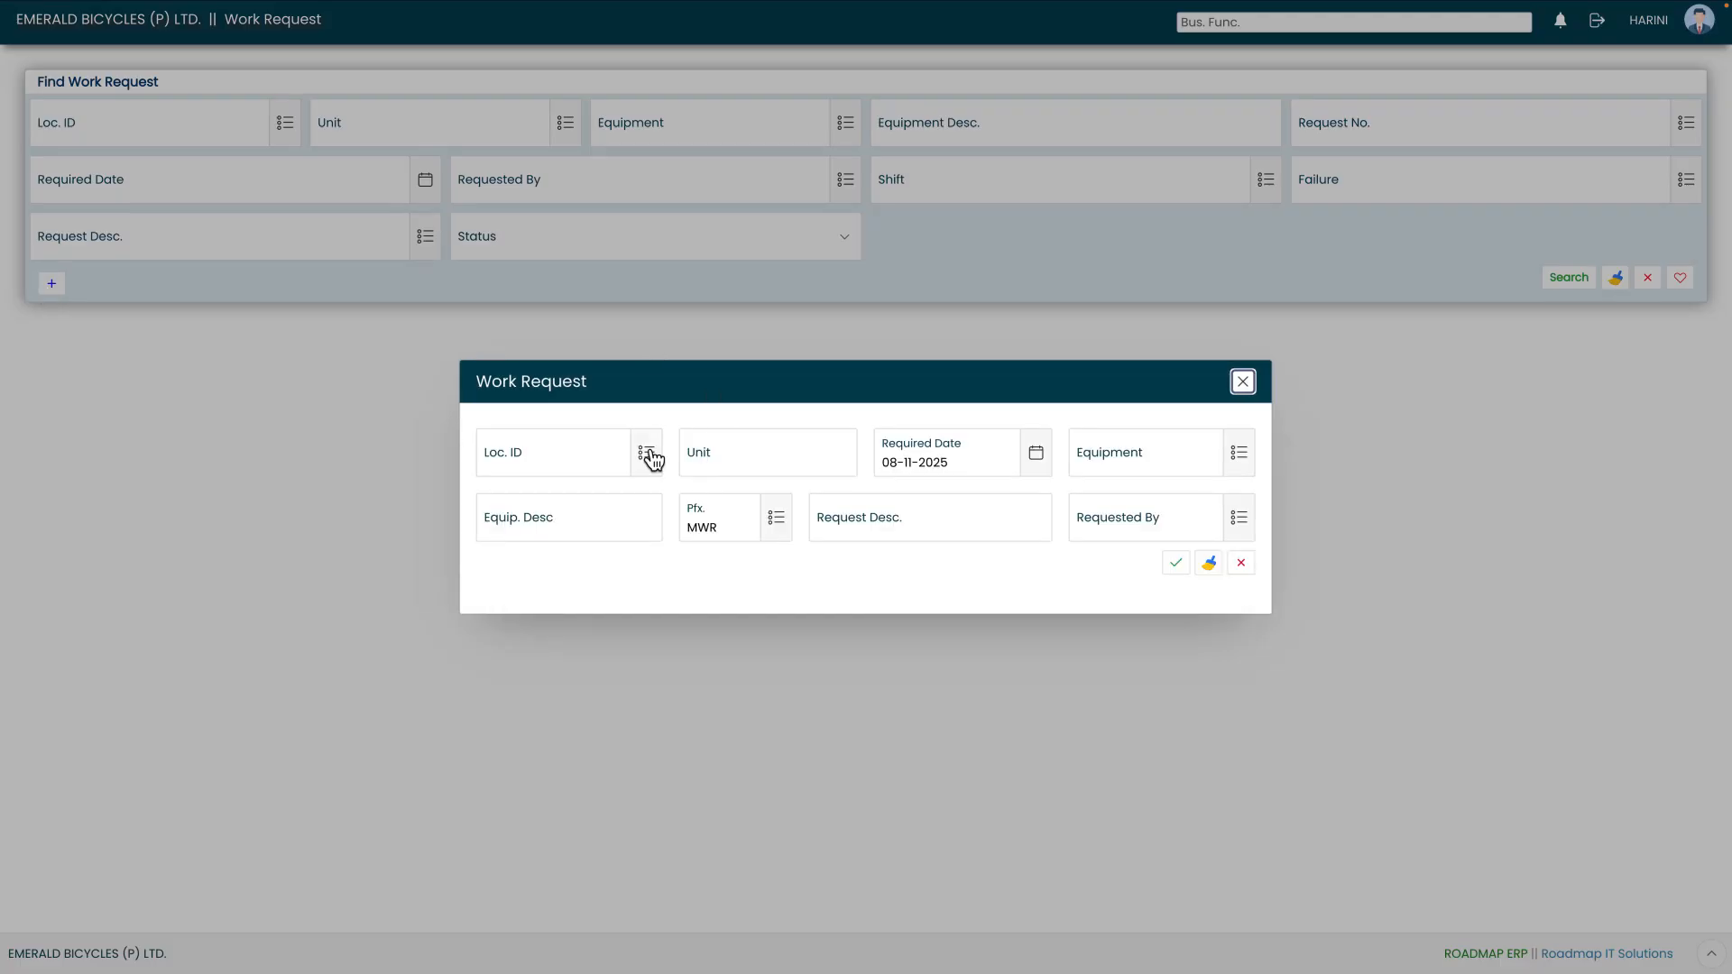
pyautogui.click(648, 453)
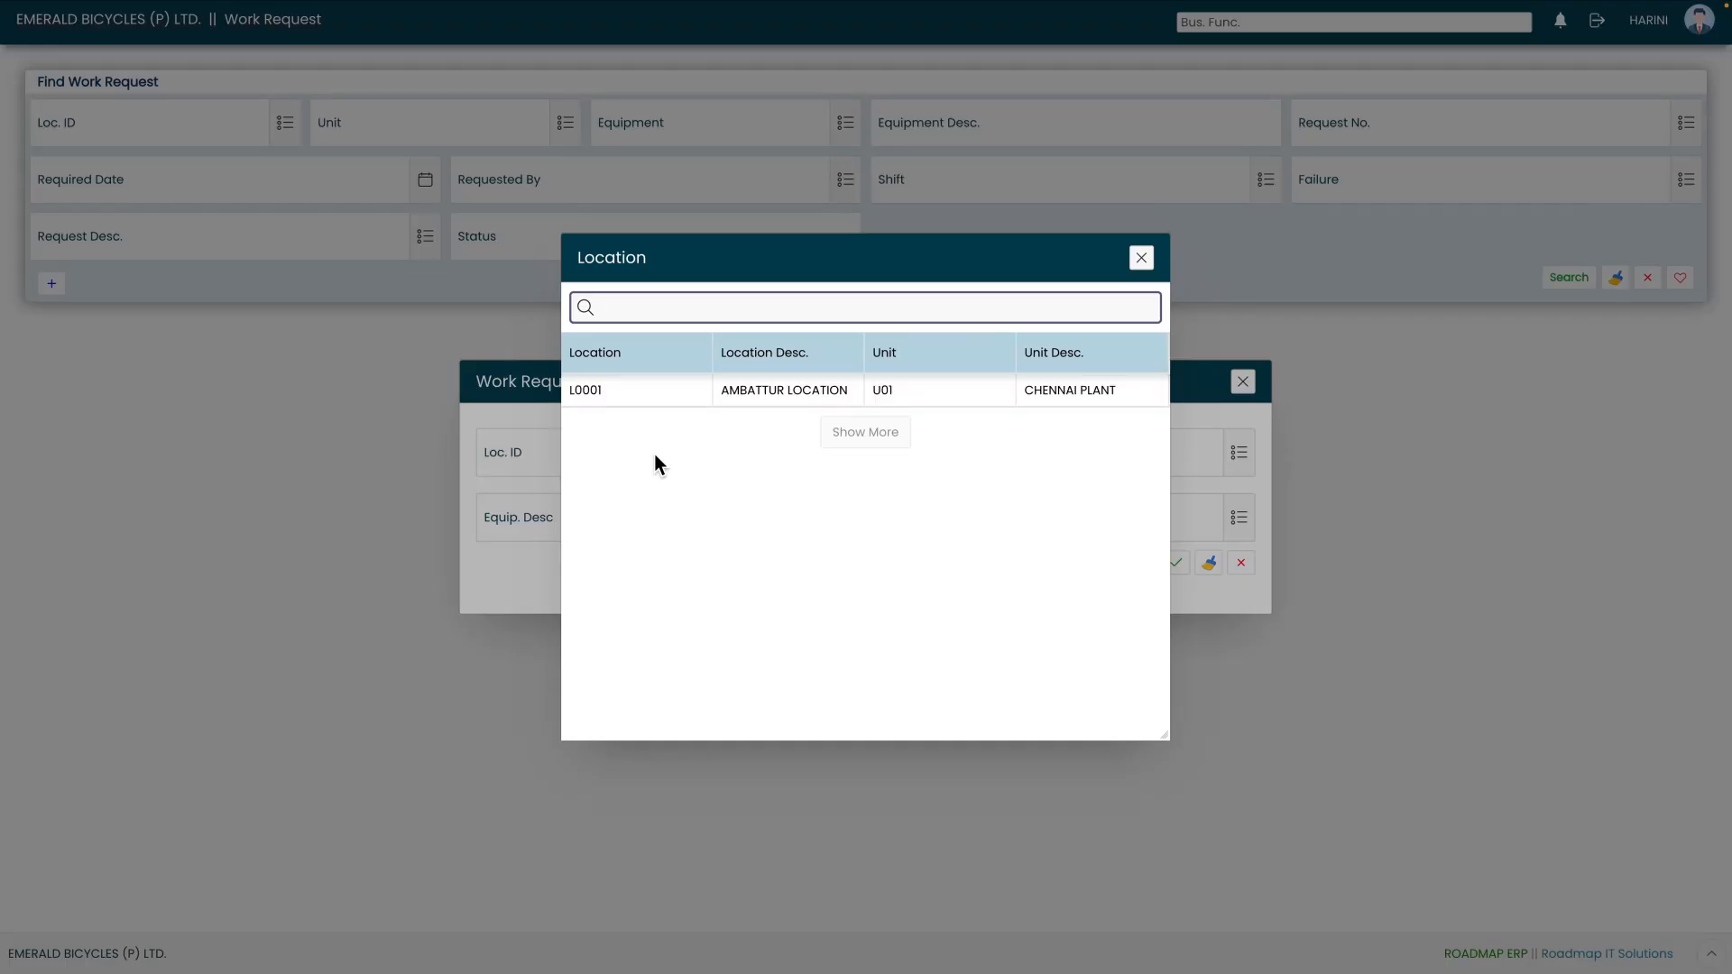
pyautogui.click(663, 394)
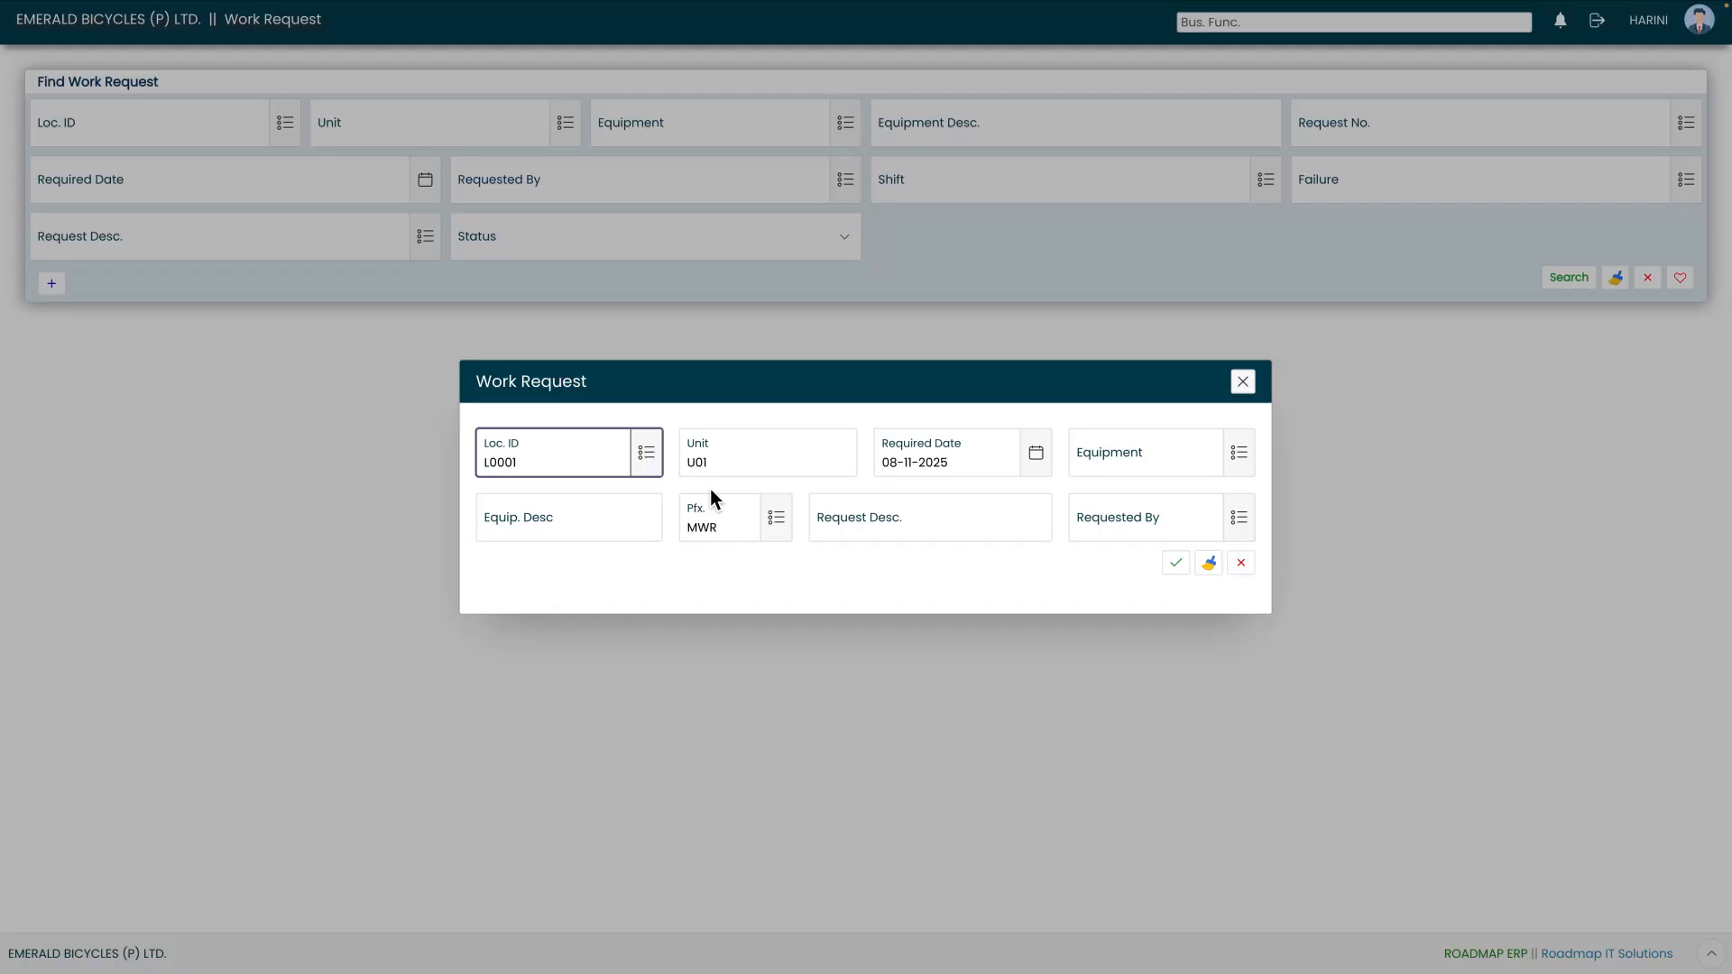
pyautogui.click(743, 485)
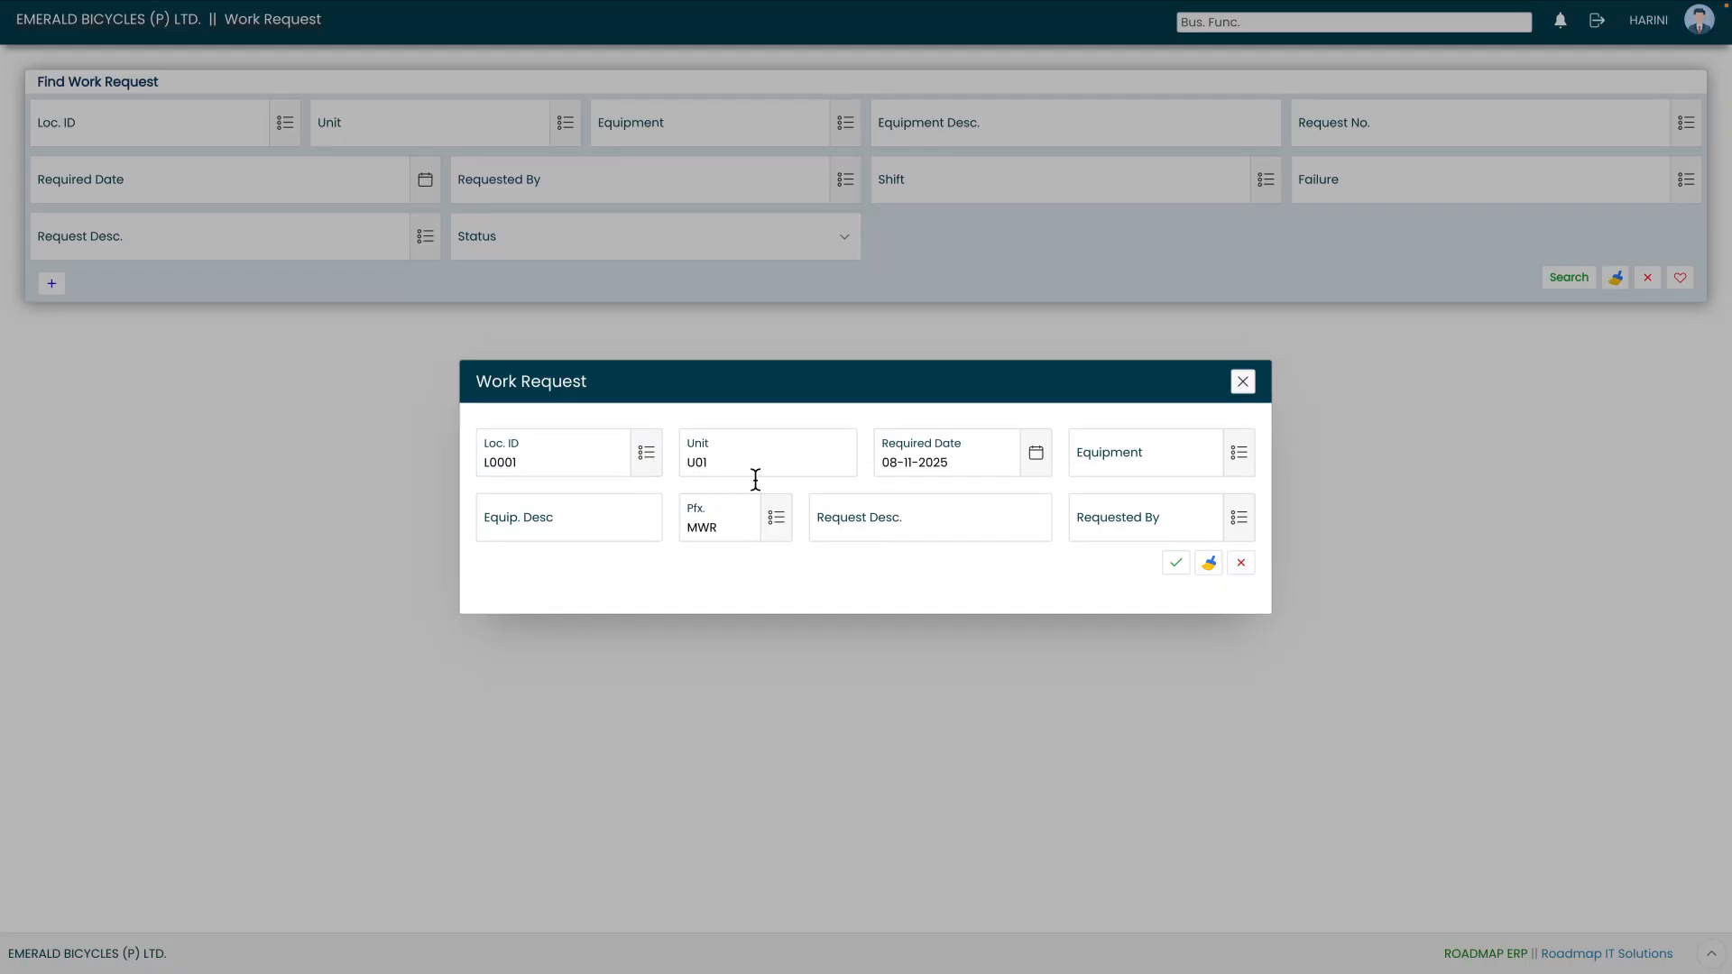
# - Check the required date's calendar and choose TL 2 (CYCLE TOOL 2) as the request's equipment
pyautogui.click(1037, 460)
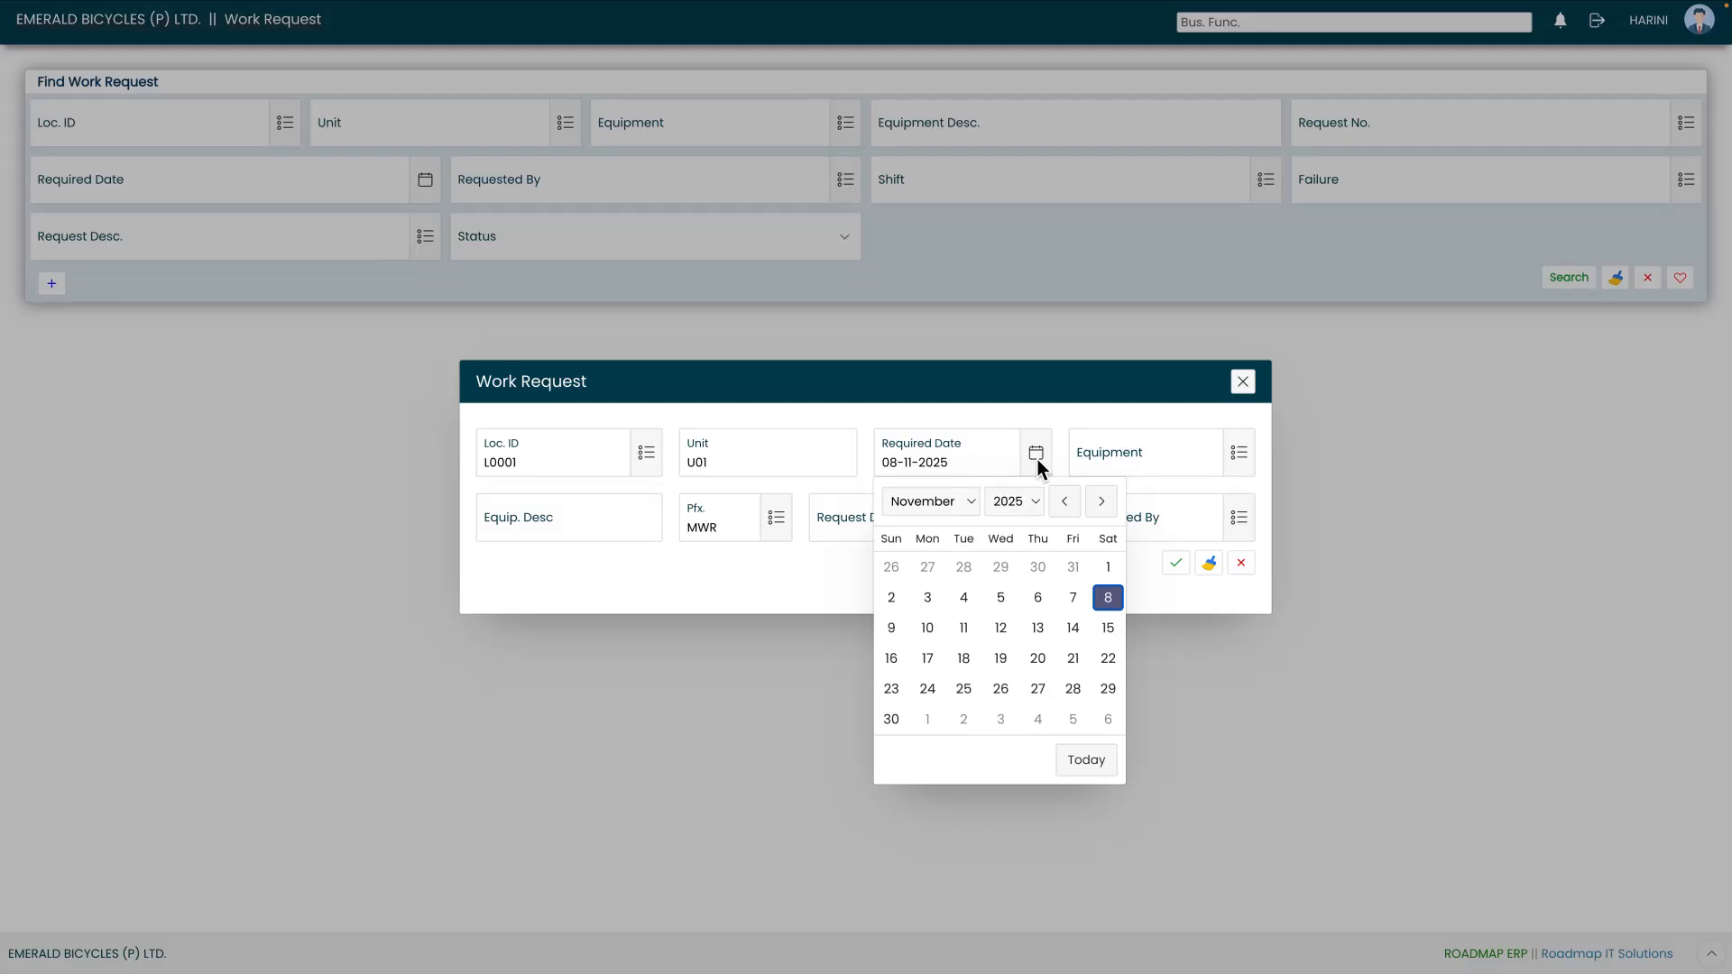
pyautogui.click(1038, 458)
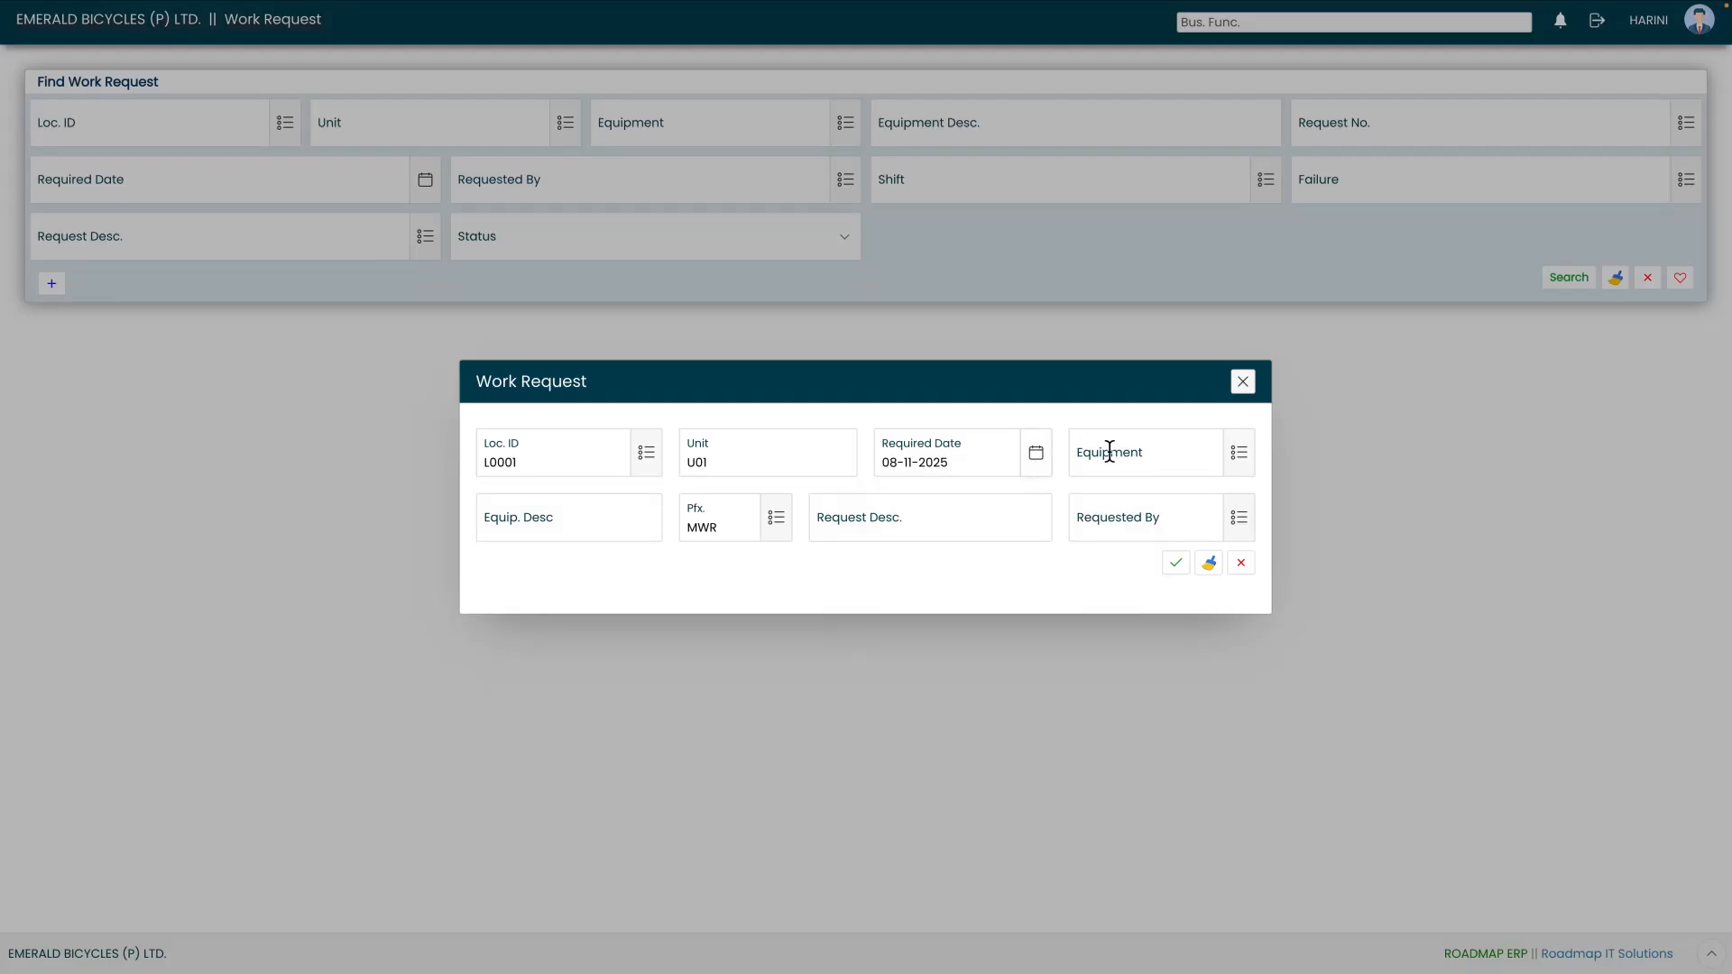
pyautogui.click(1241, 457)
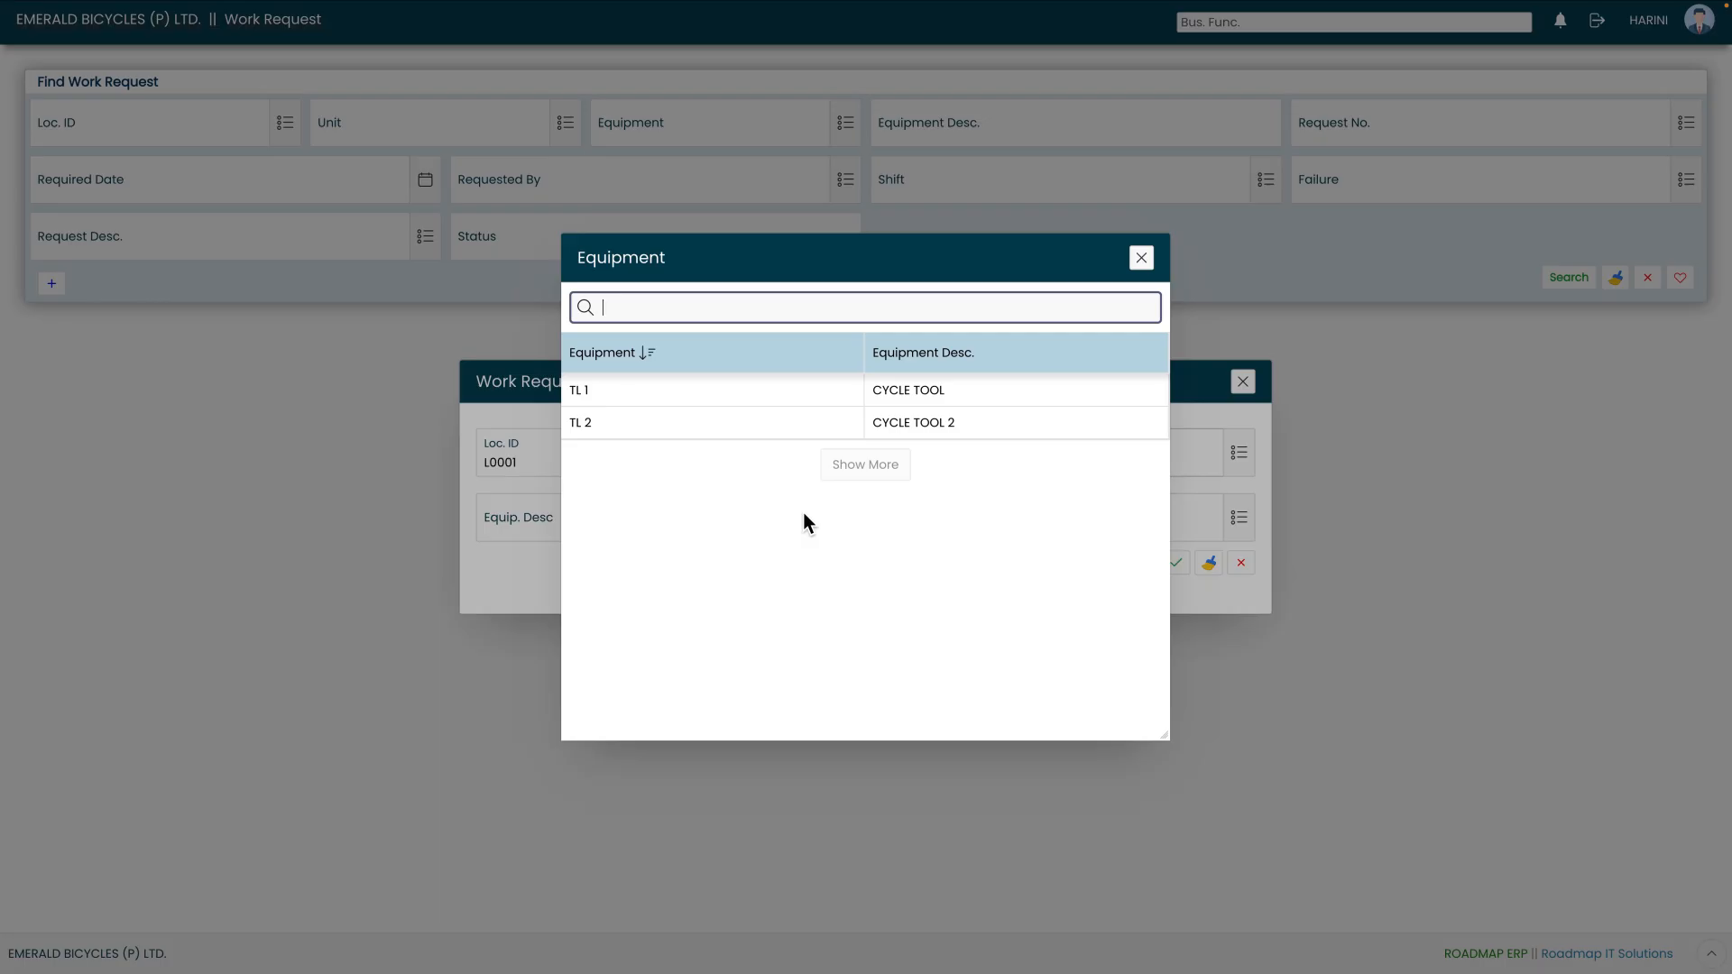
pyautogui.click(805, 424)
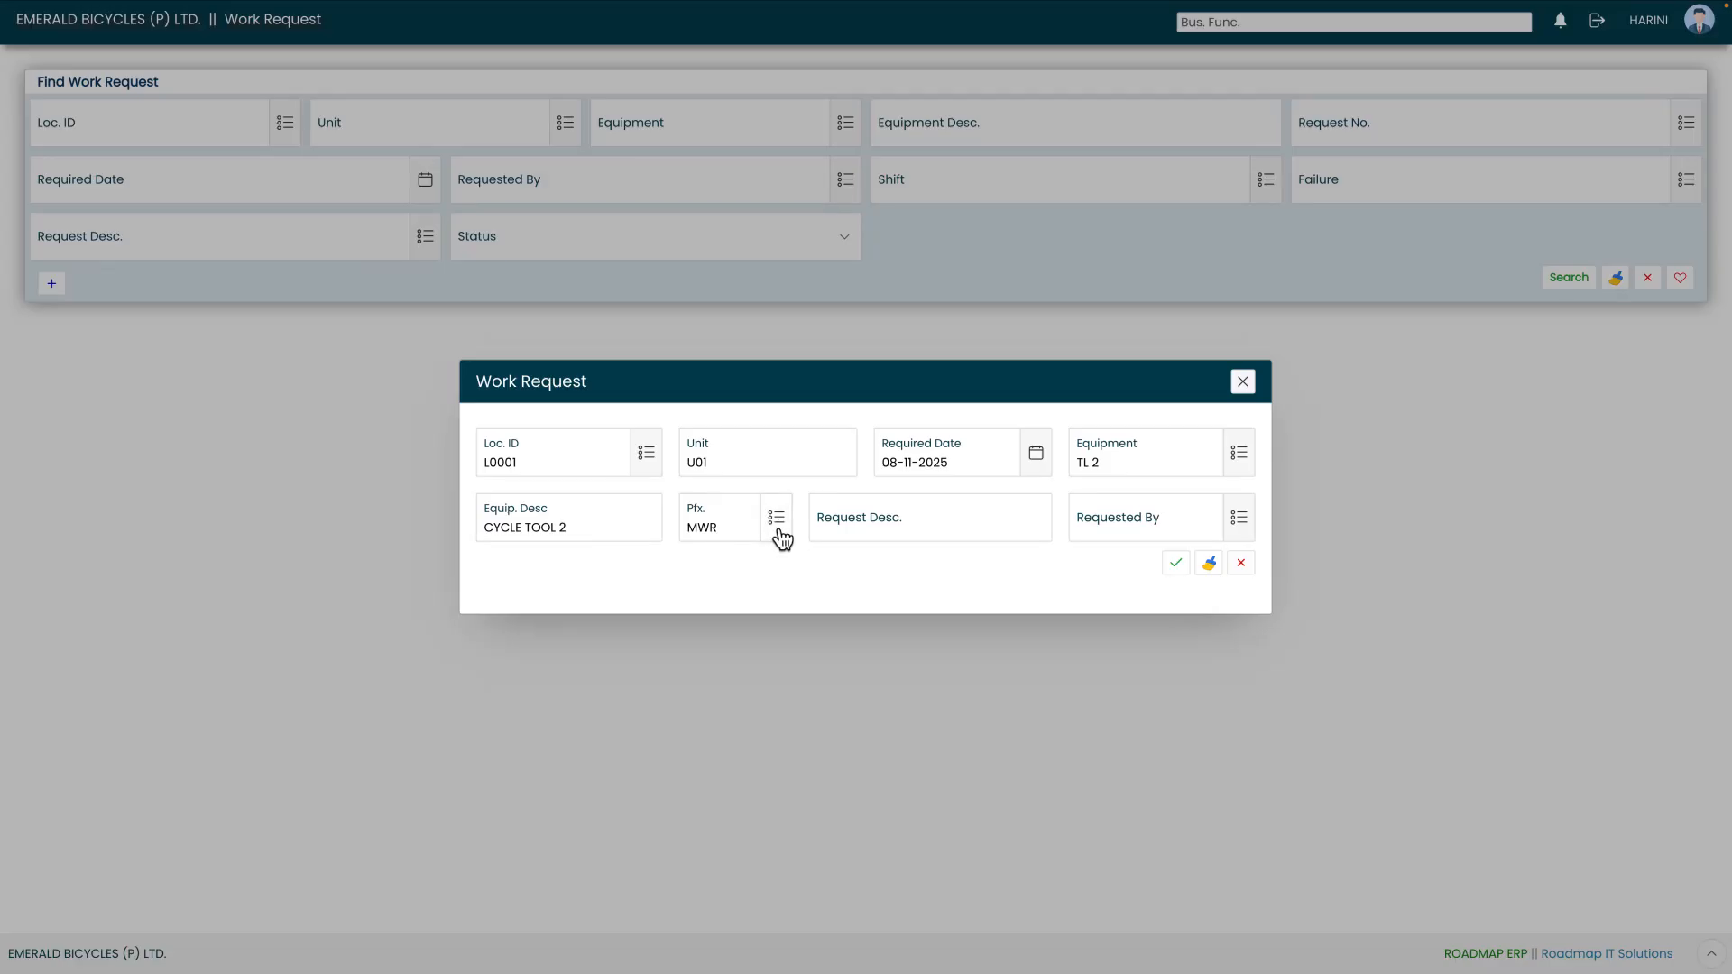
# - Describe the request as REQ 2, choose employee EAPL0012's record as the requester, and create the work request
pyautogui.click(974, 528)
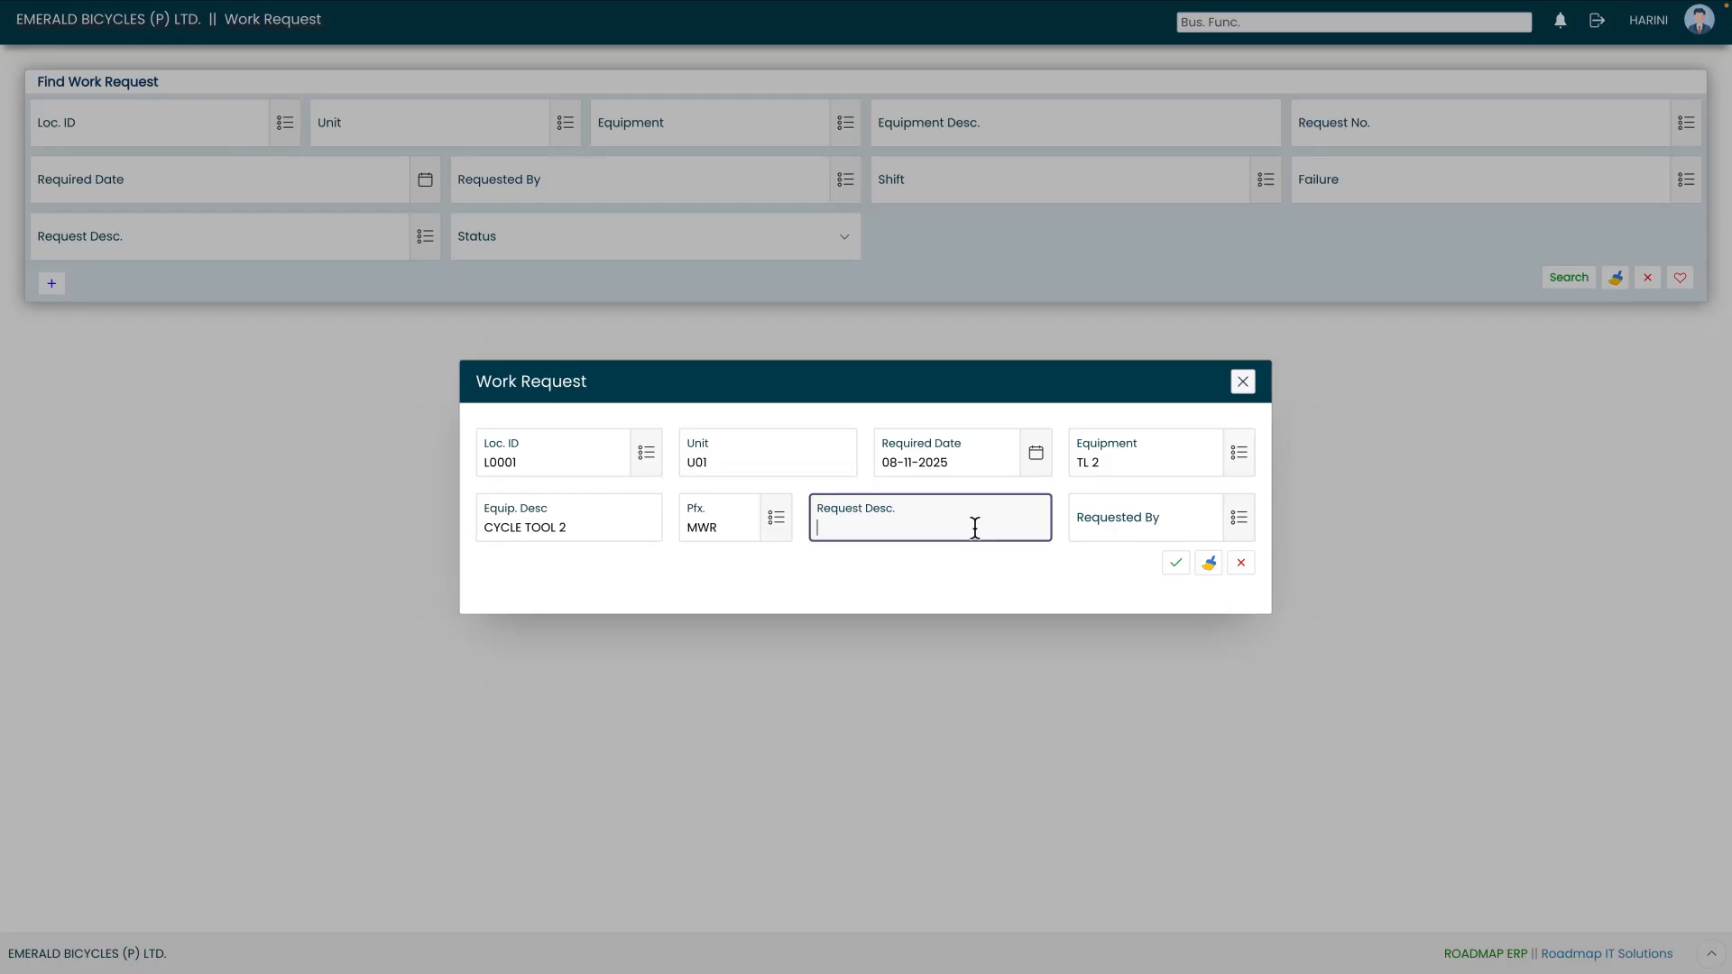
pyautogui.write('REQ 2')
pyautogui.click(1240, 523)
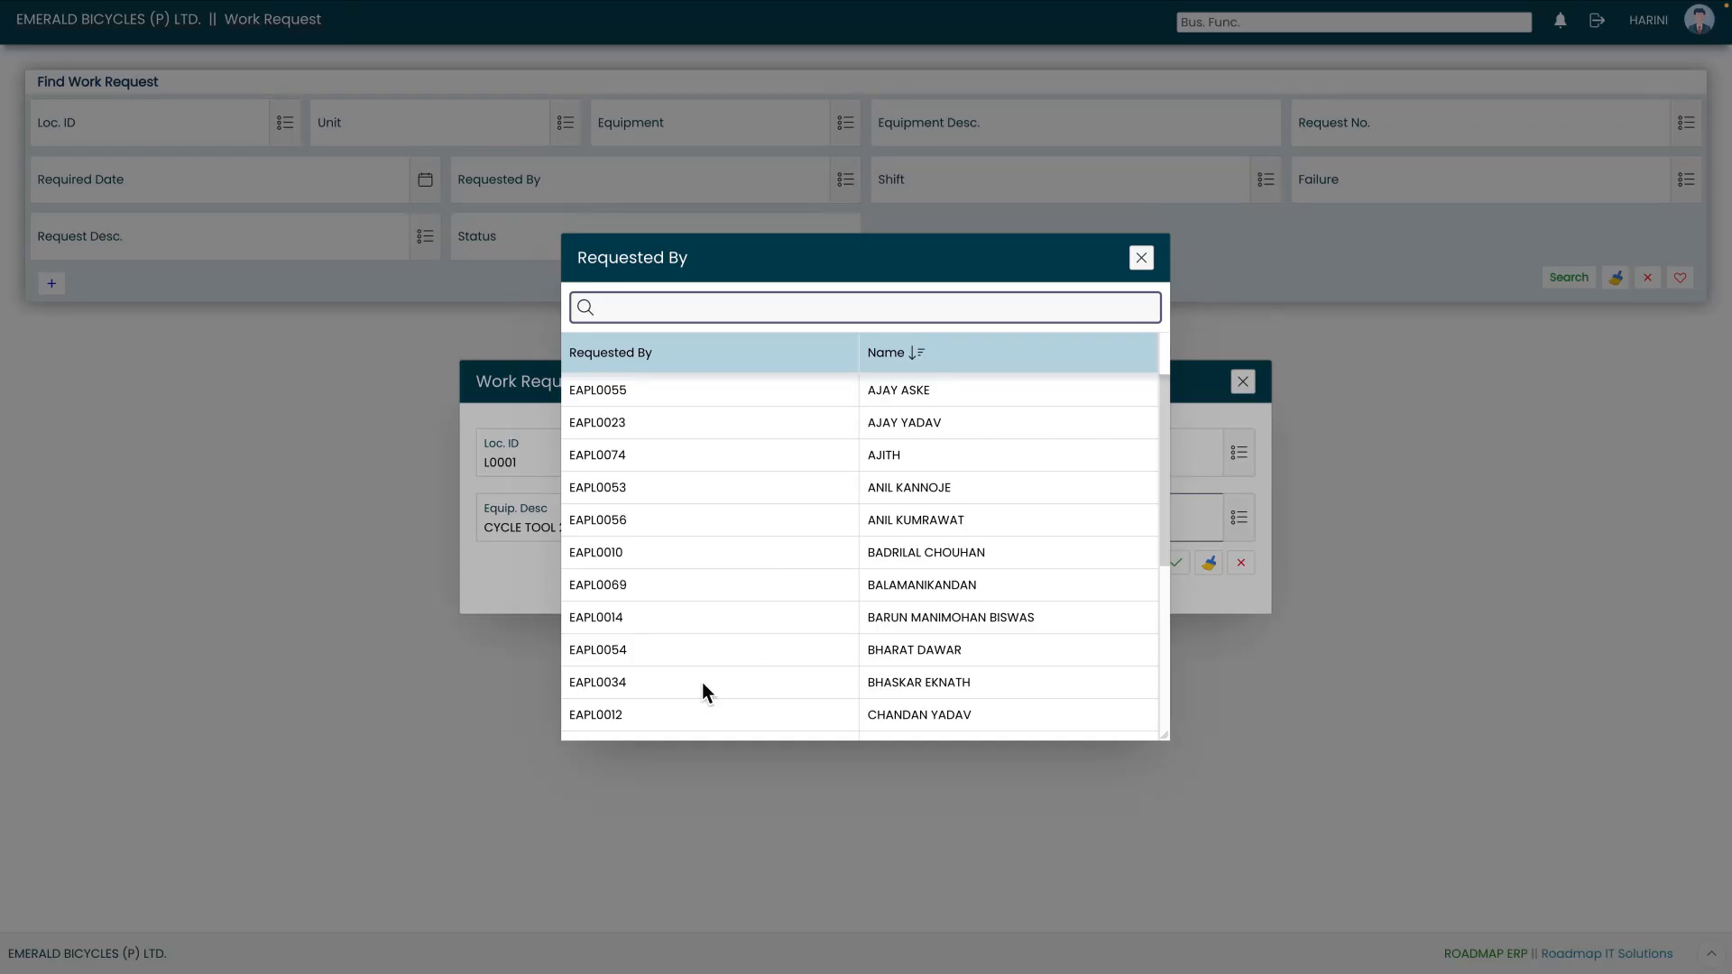
pyautogui.click(742, 720)
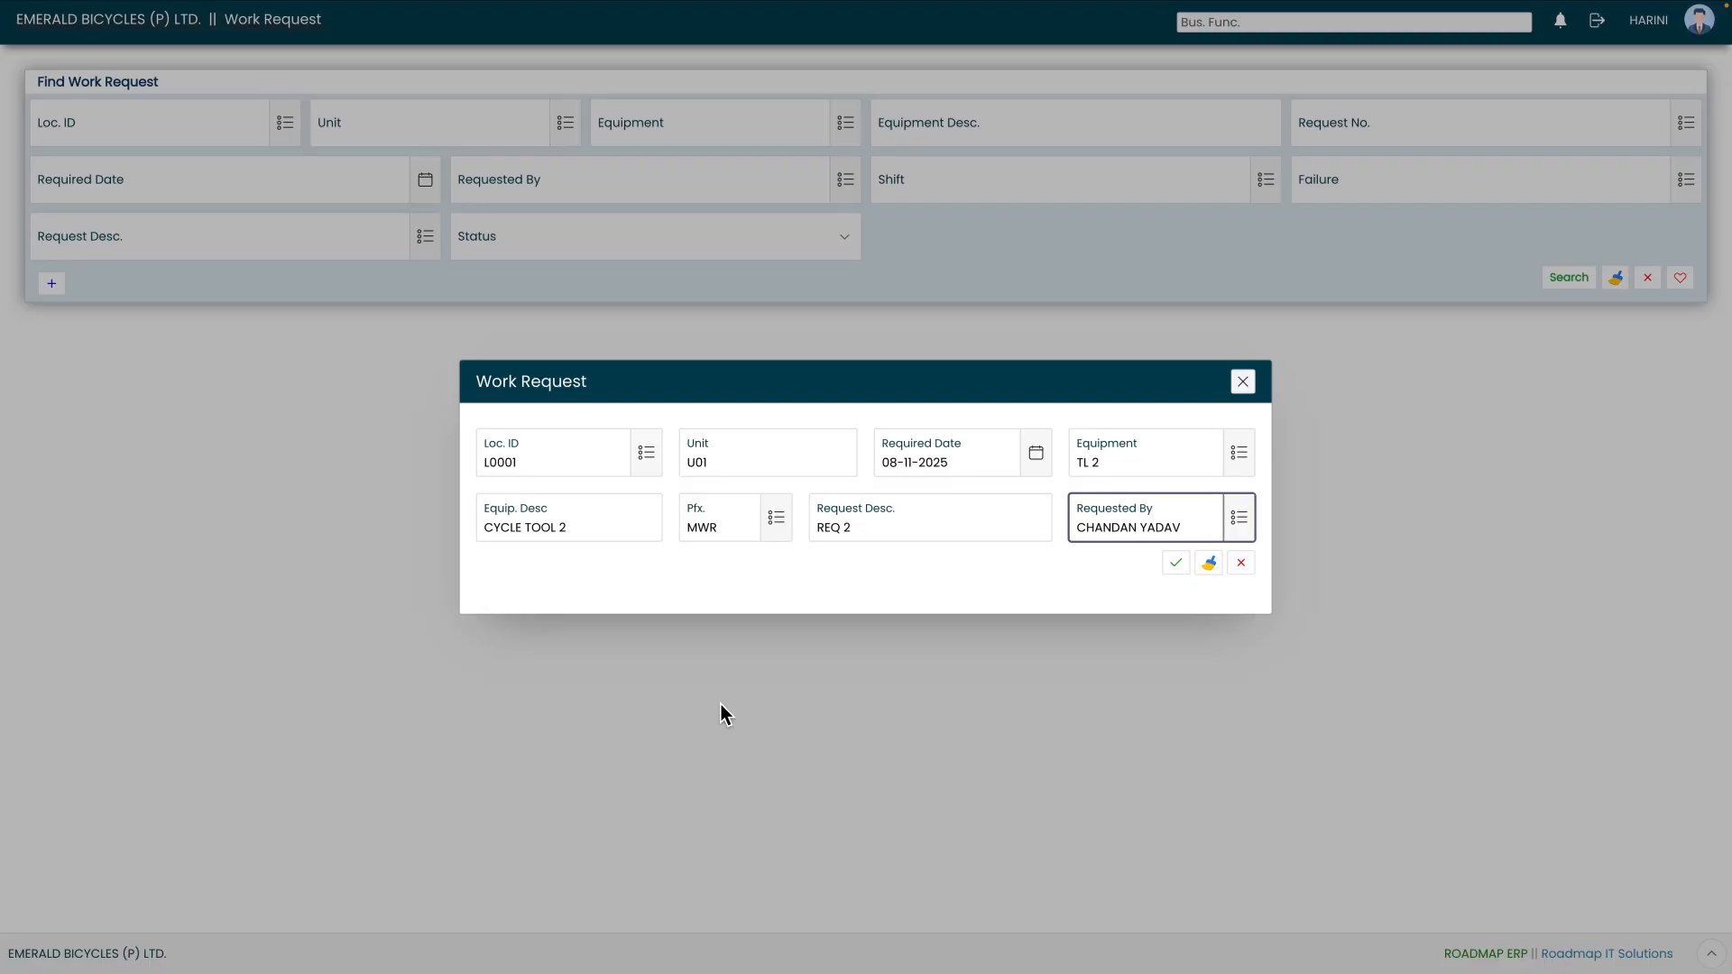
pyautogui.click(1053, 576)
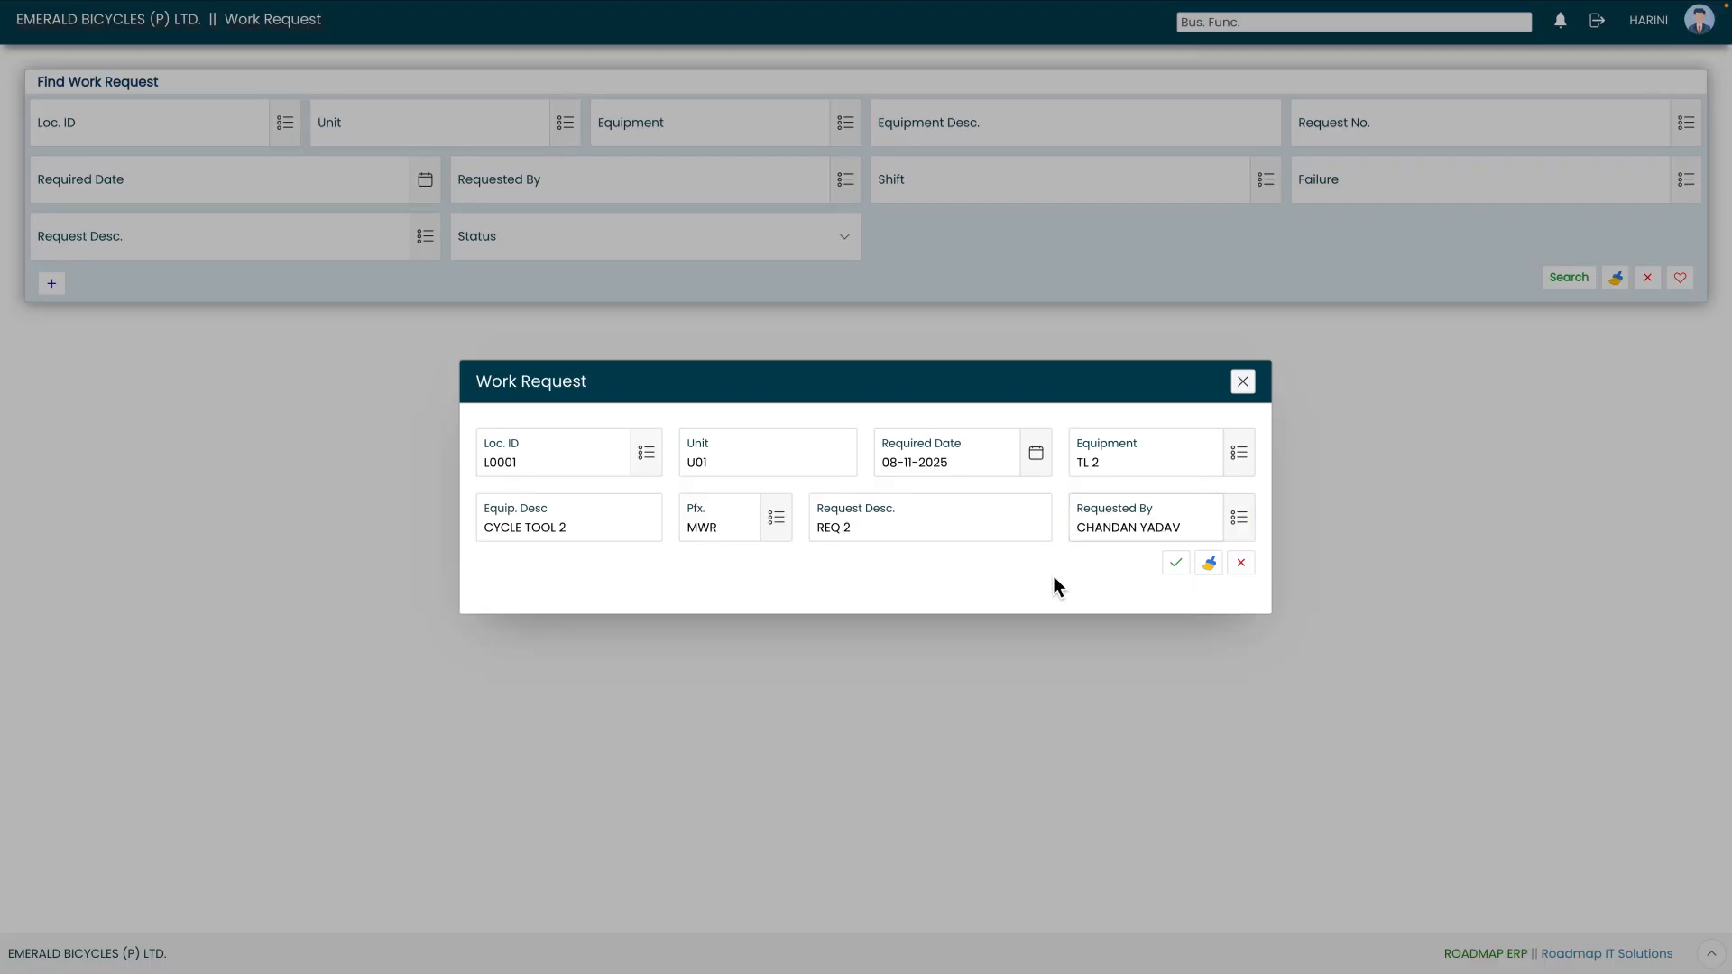
pyautogui.click(1175, 567)
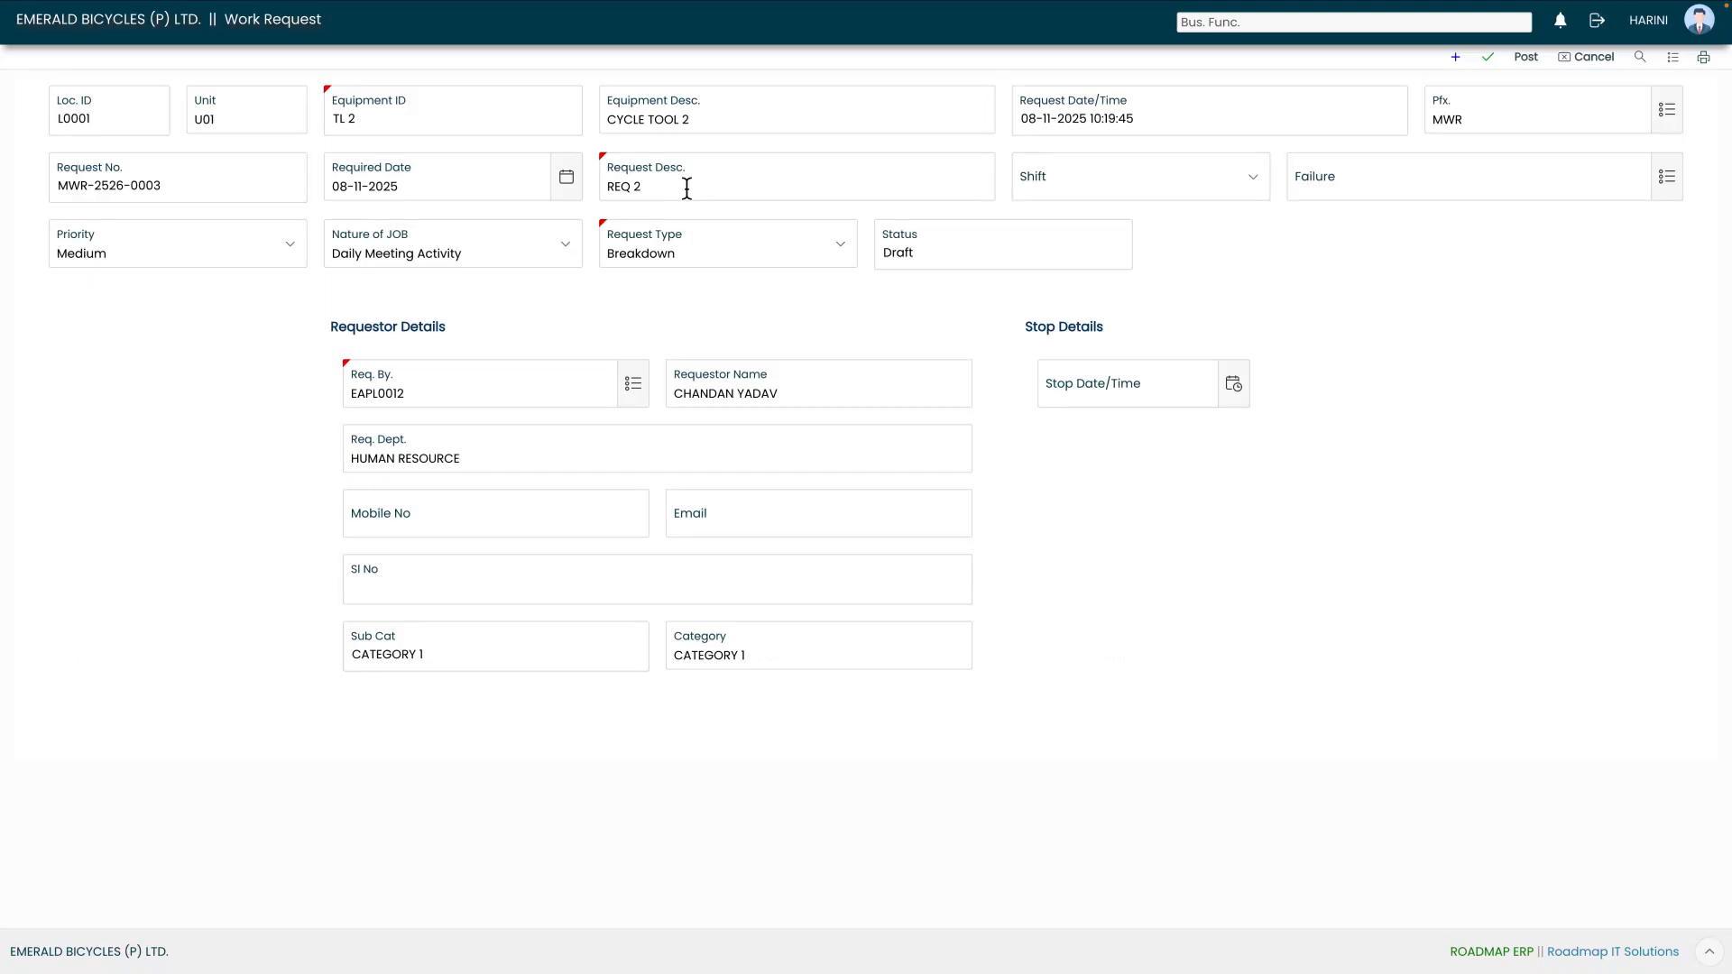
# - Set the work request's shift to GENERAL and its failure to FAIL 1
pyautogui.click(1111, 181)
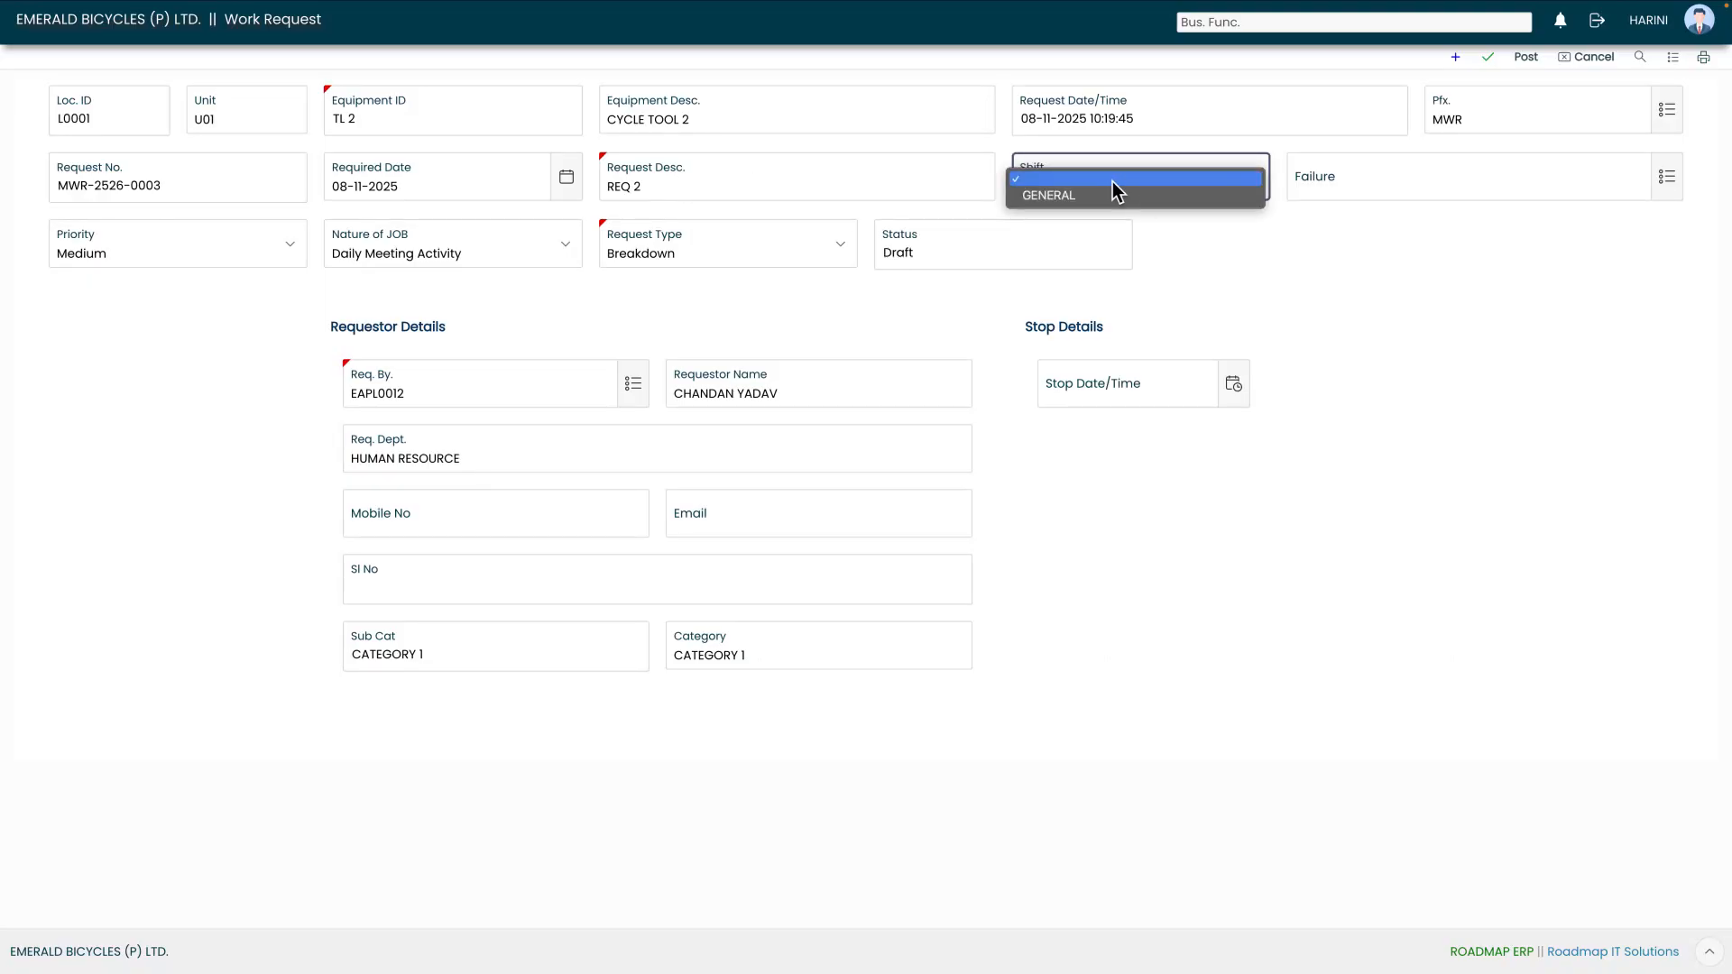
pyautogui.click(1116, 203)
pyautogui.click(1229, 217)
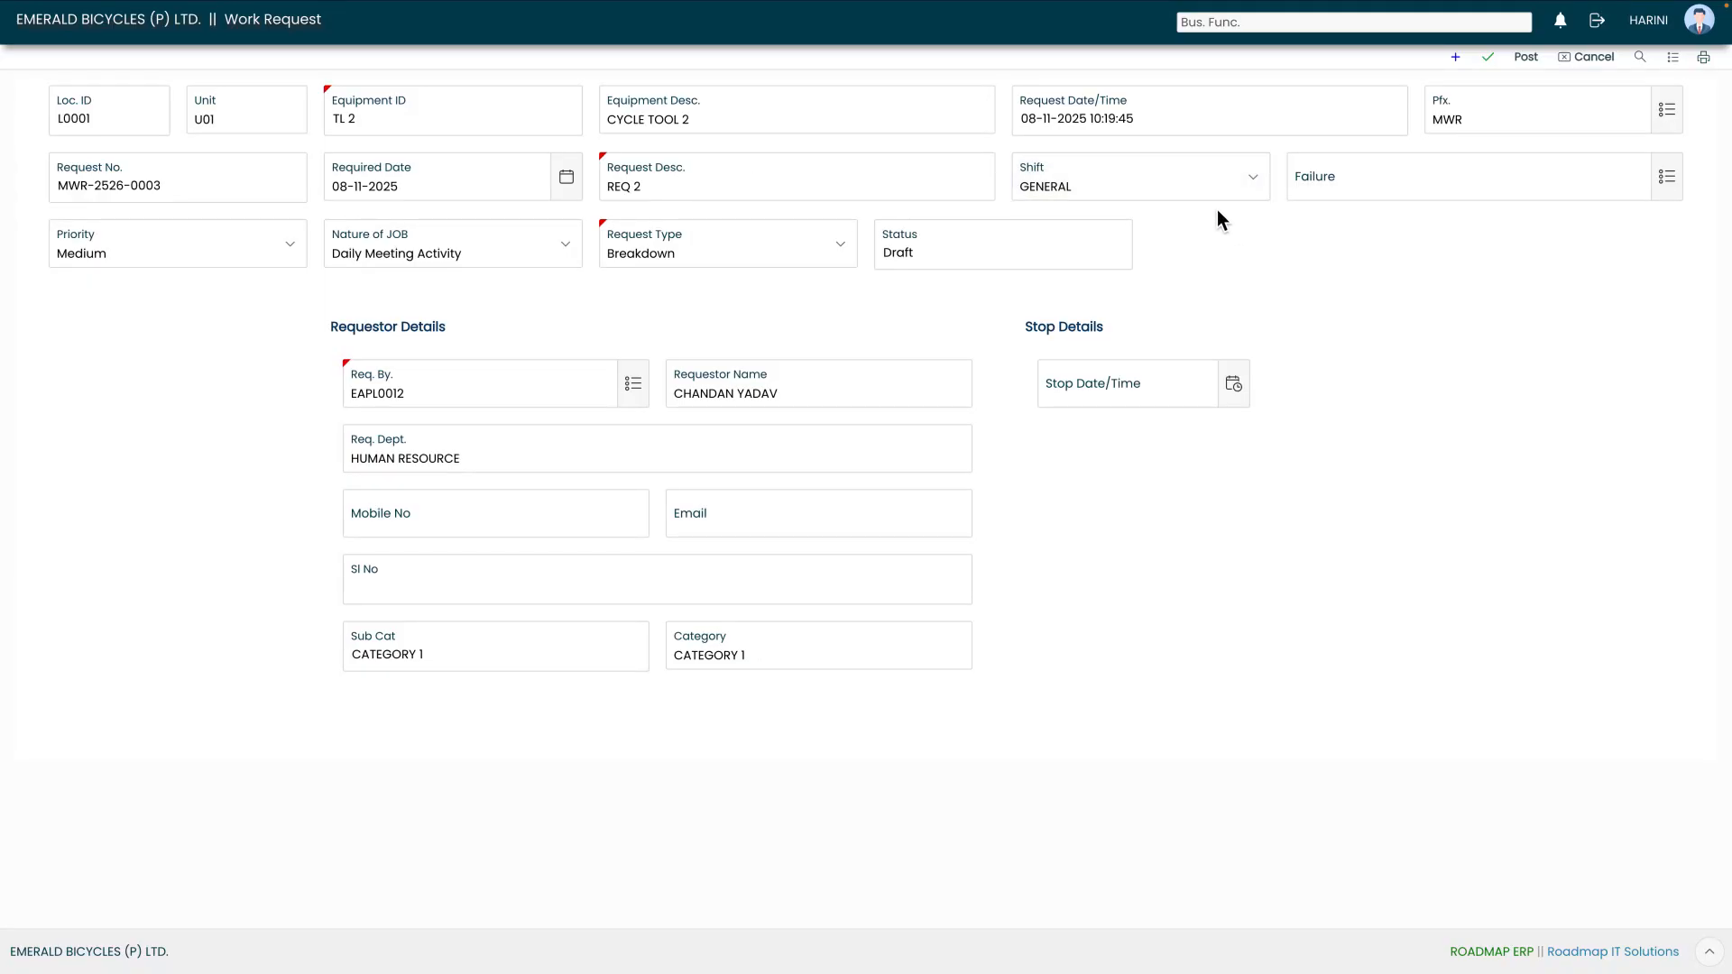
pyautogui.click(1668, 179)
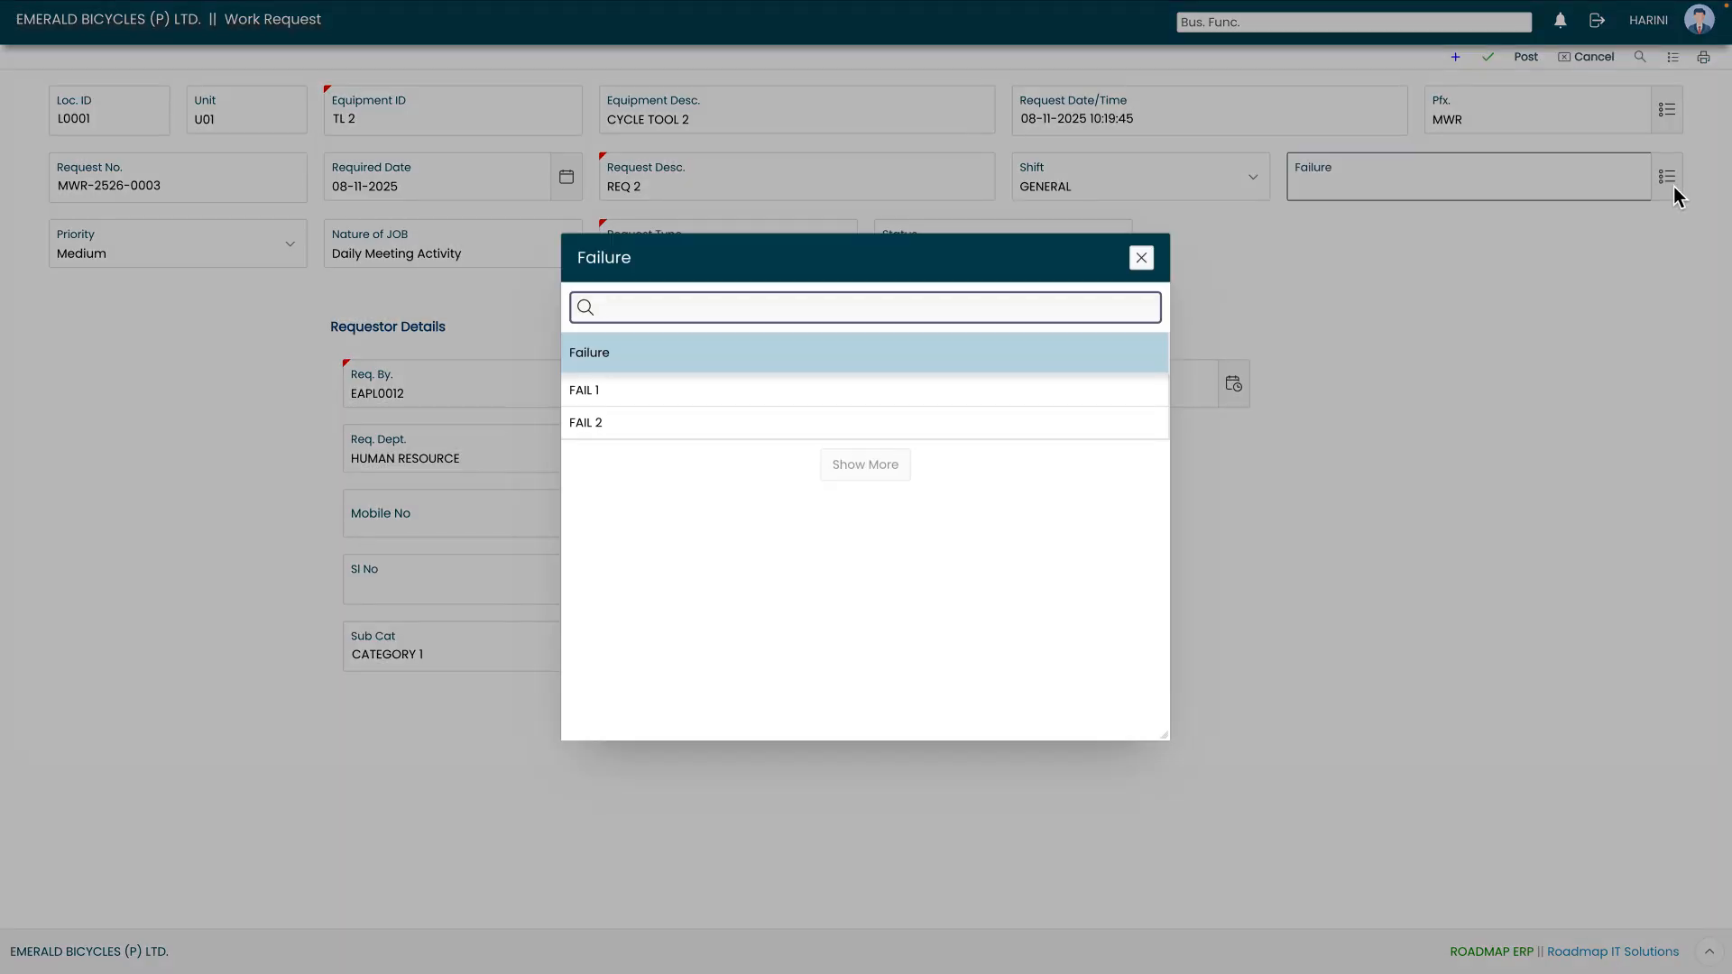
pyautogui.click(623, 392)
pyautogui.click(1219, 273)
# - Review the available options for the request's priority, nature of job and request type
pyautogui.click(186, 242)
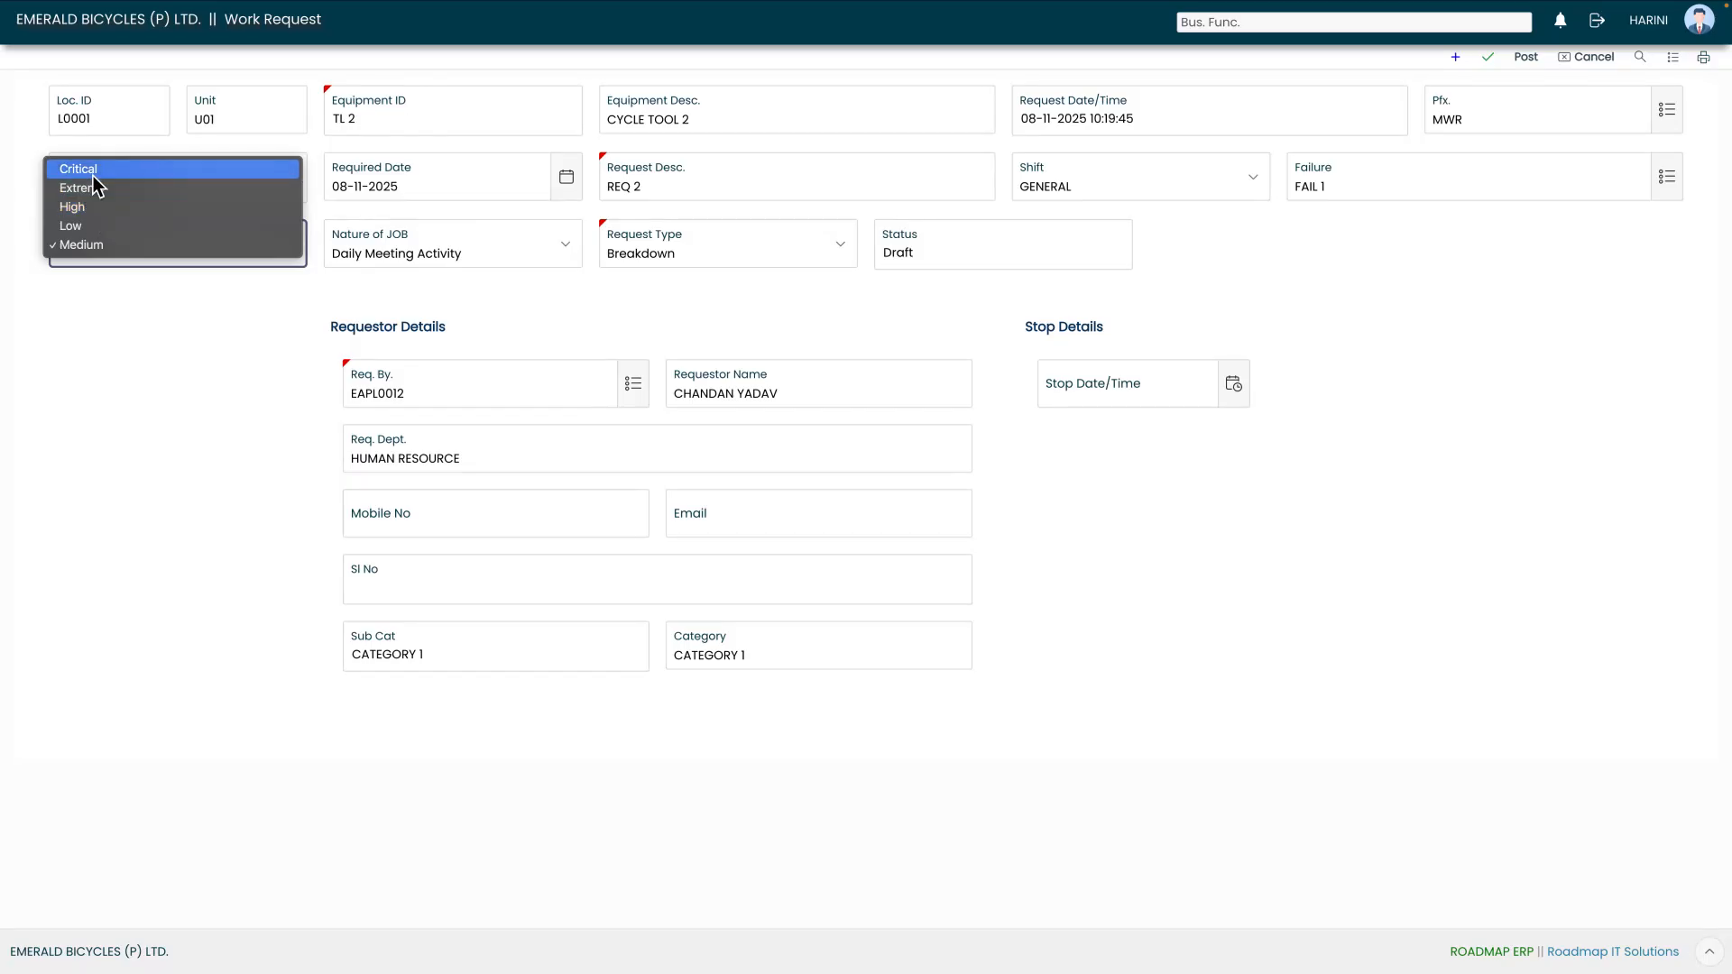
pyautogui.click(140, 267)
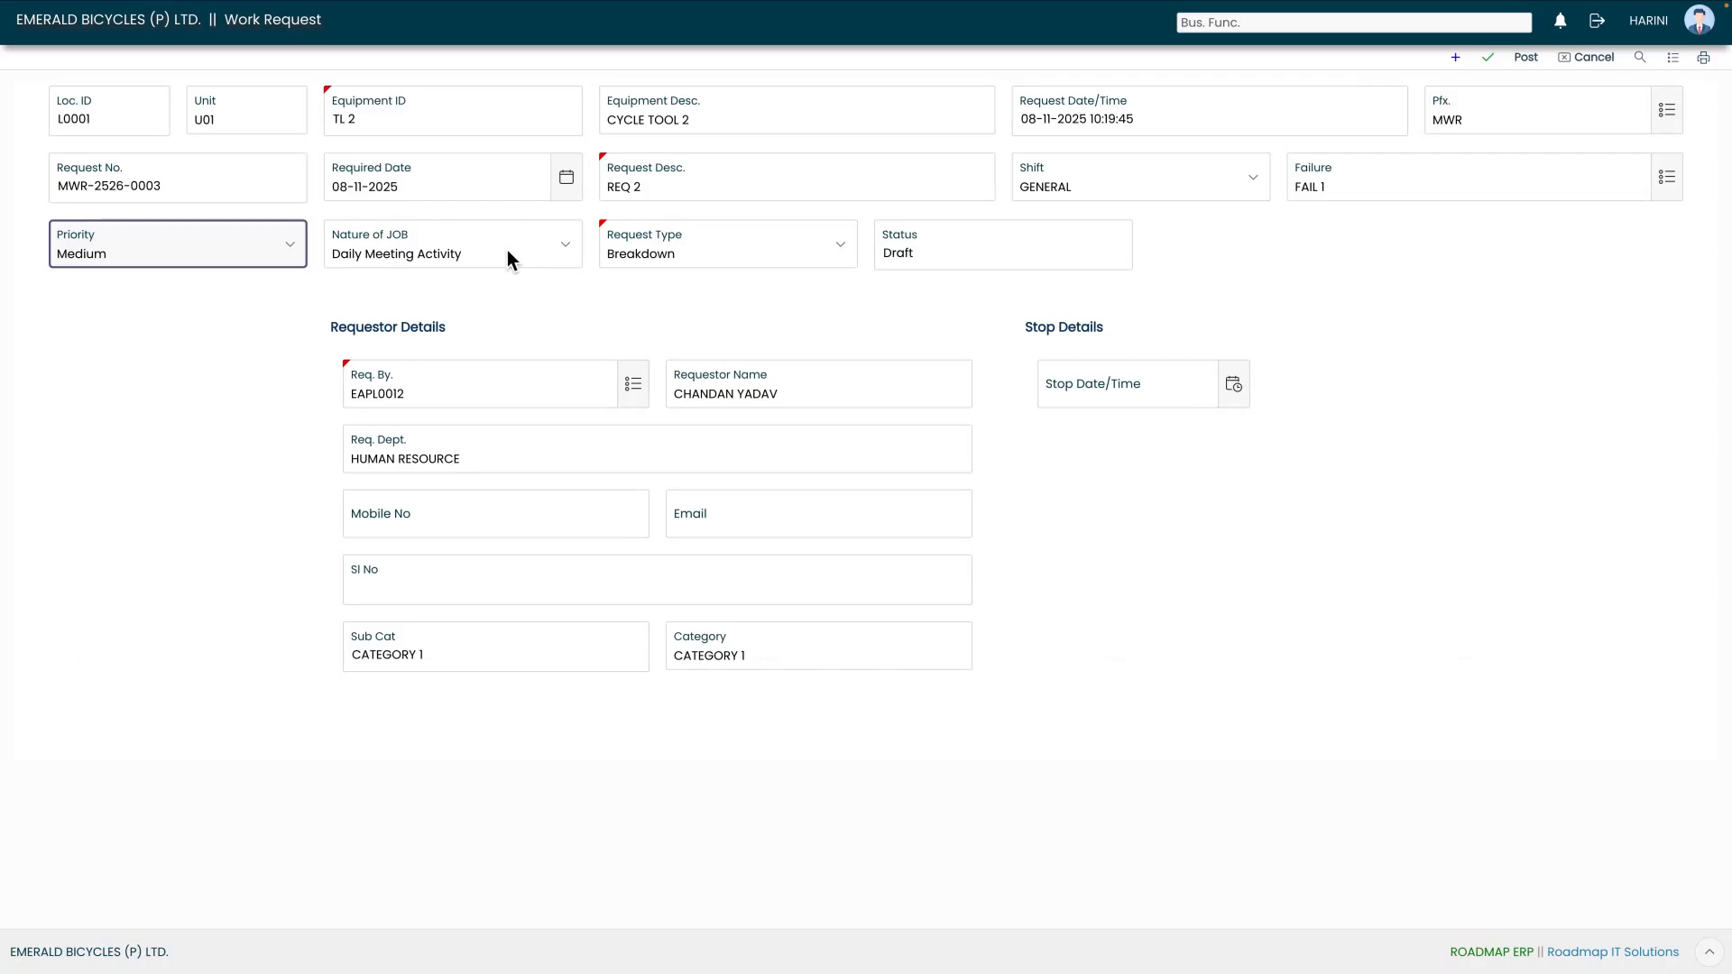
pyautogui.click(537, 246)
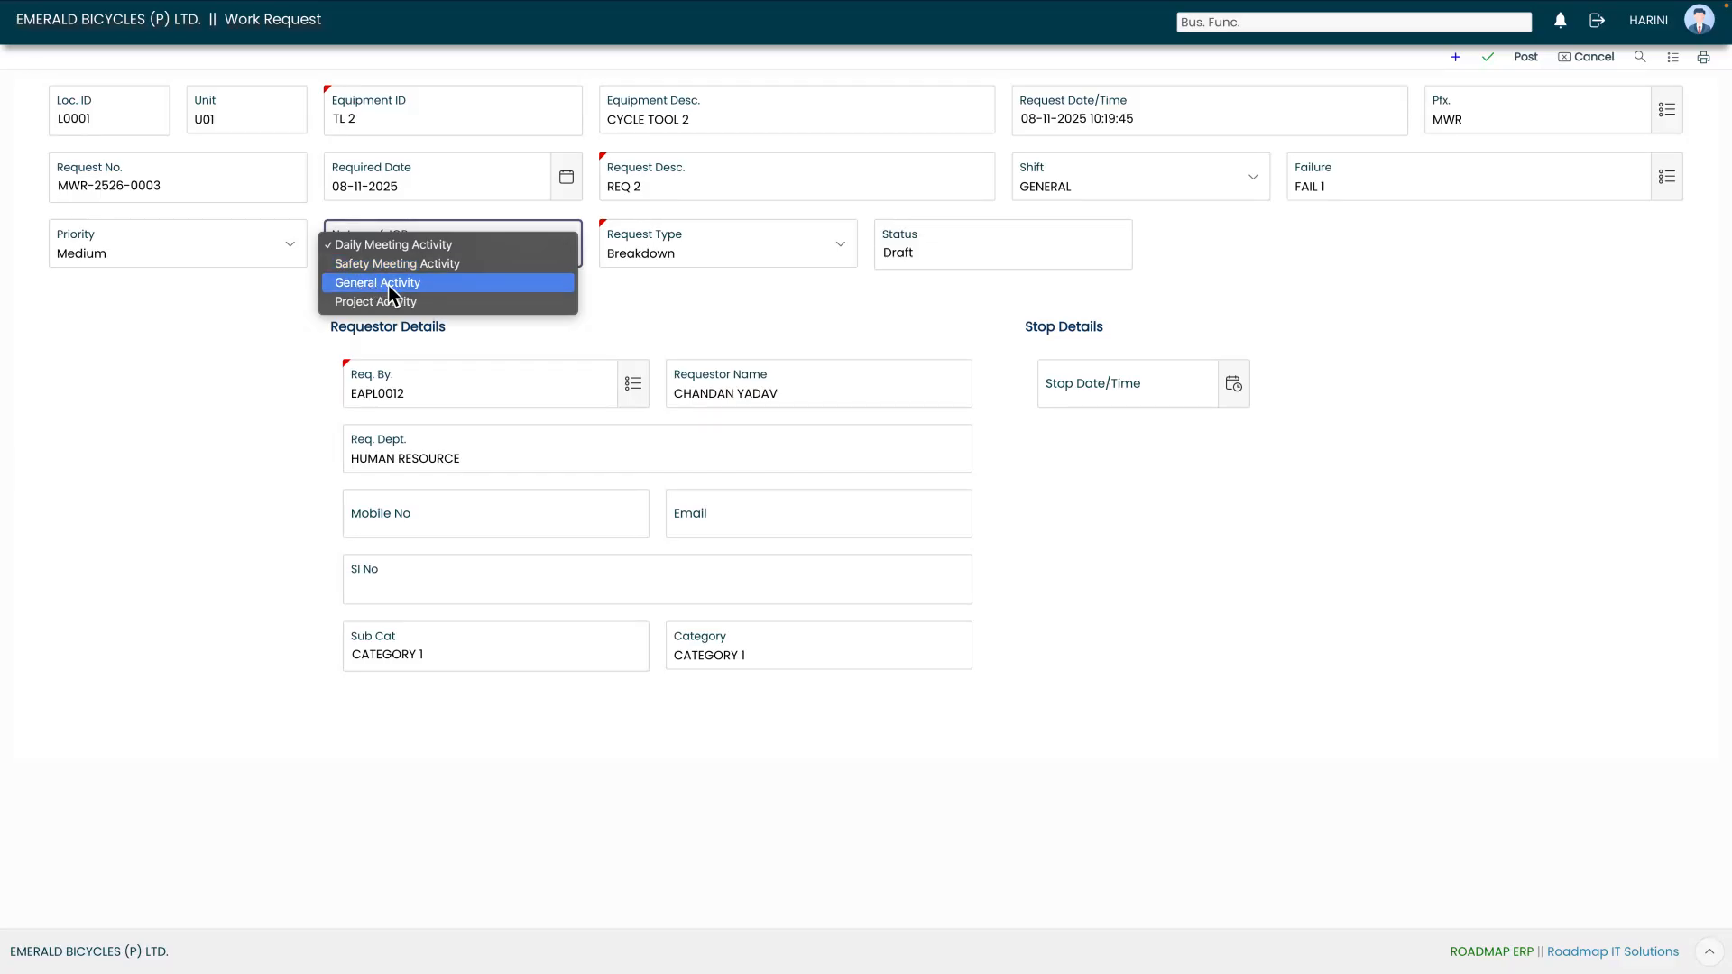
pyautogui.click(609, 311)
pyautogui.click(817, 253)
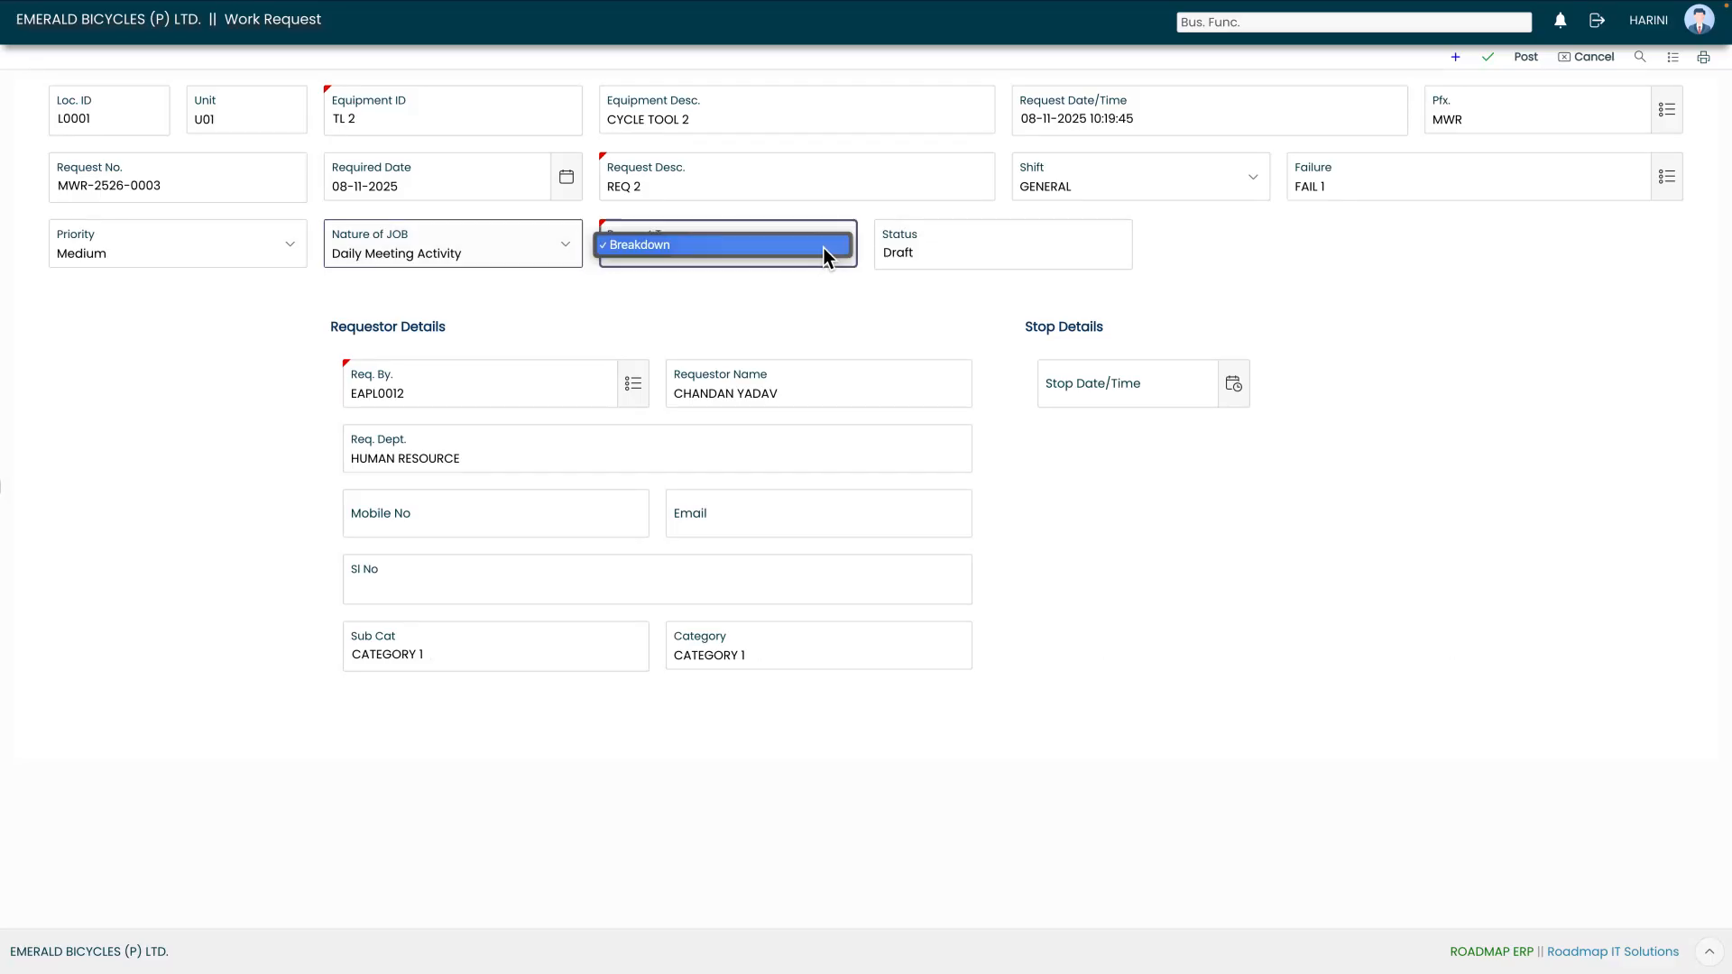
pyautogui.click(738, 275)
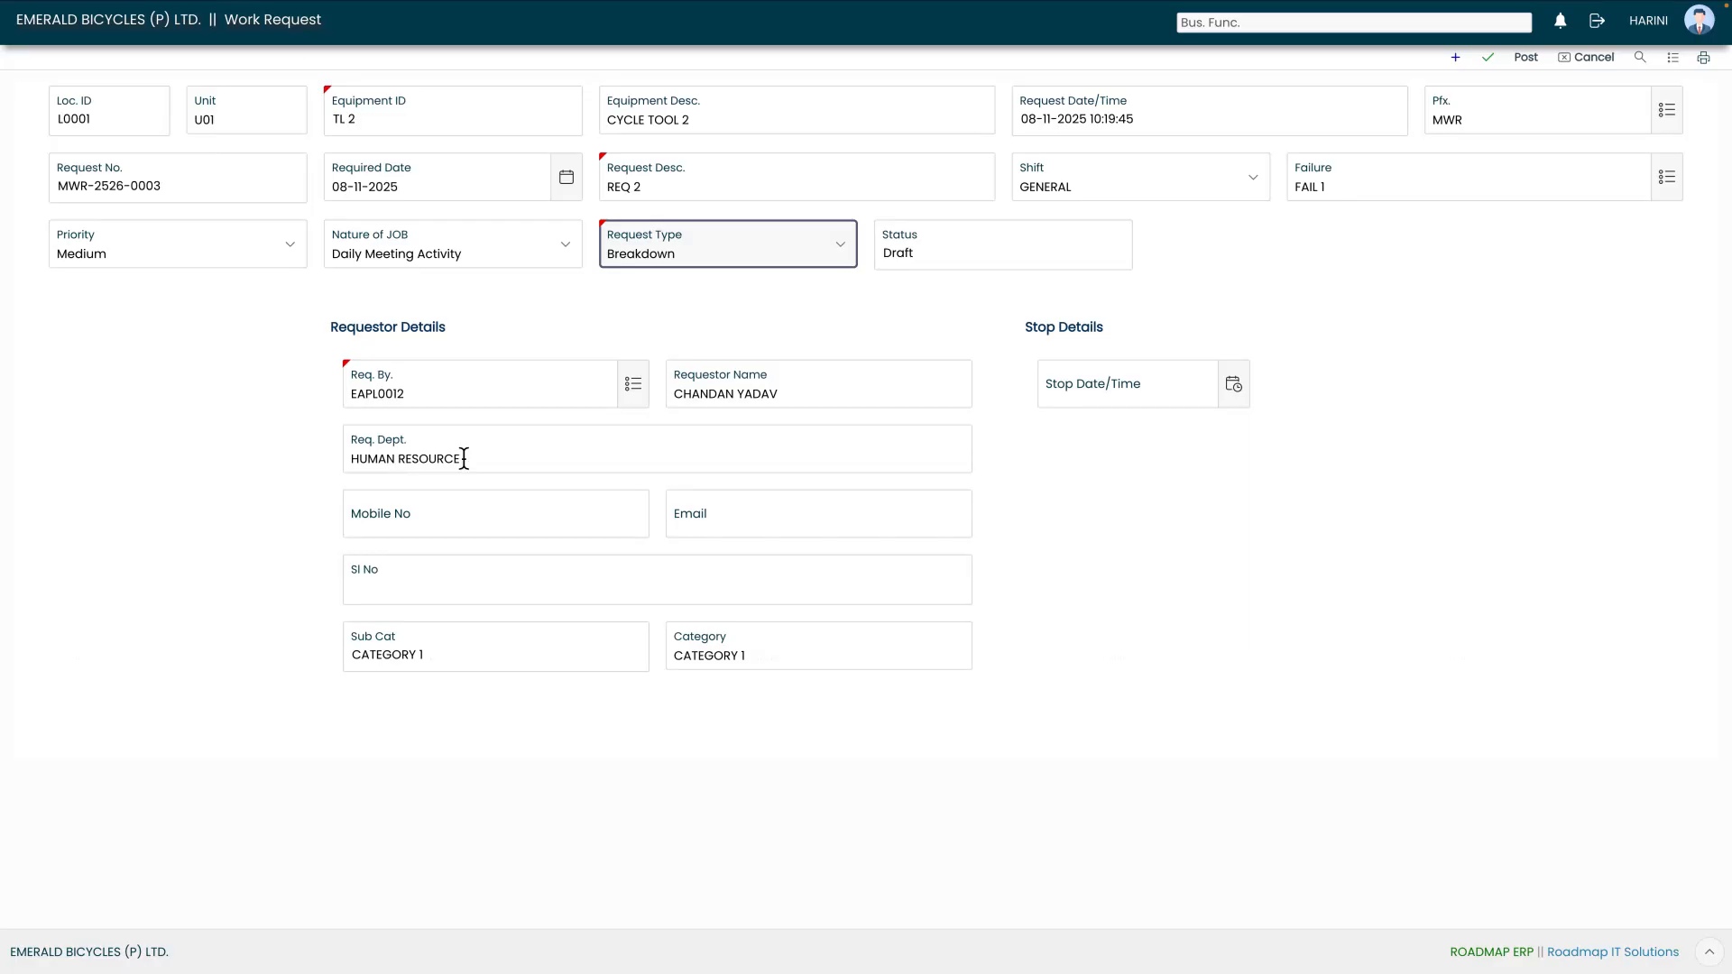
# - Fill in the requester's mobile number and e-mail address in the requestor details
pyautogui.click(425, 521)
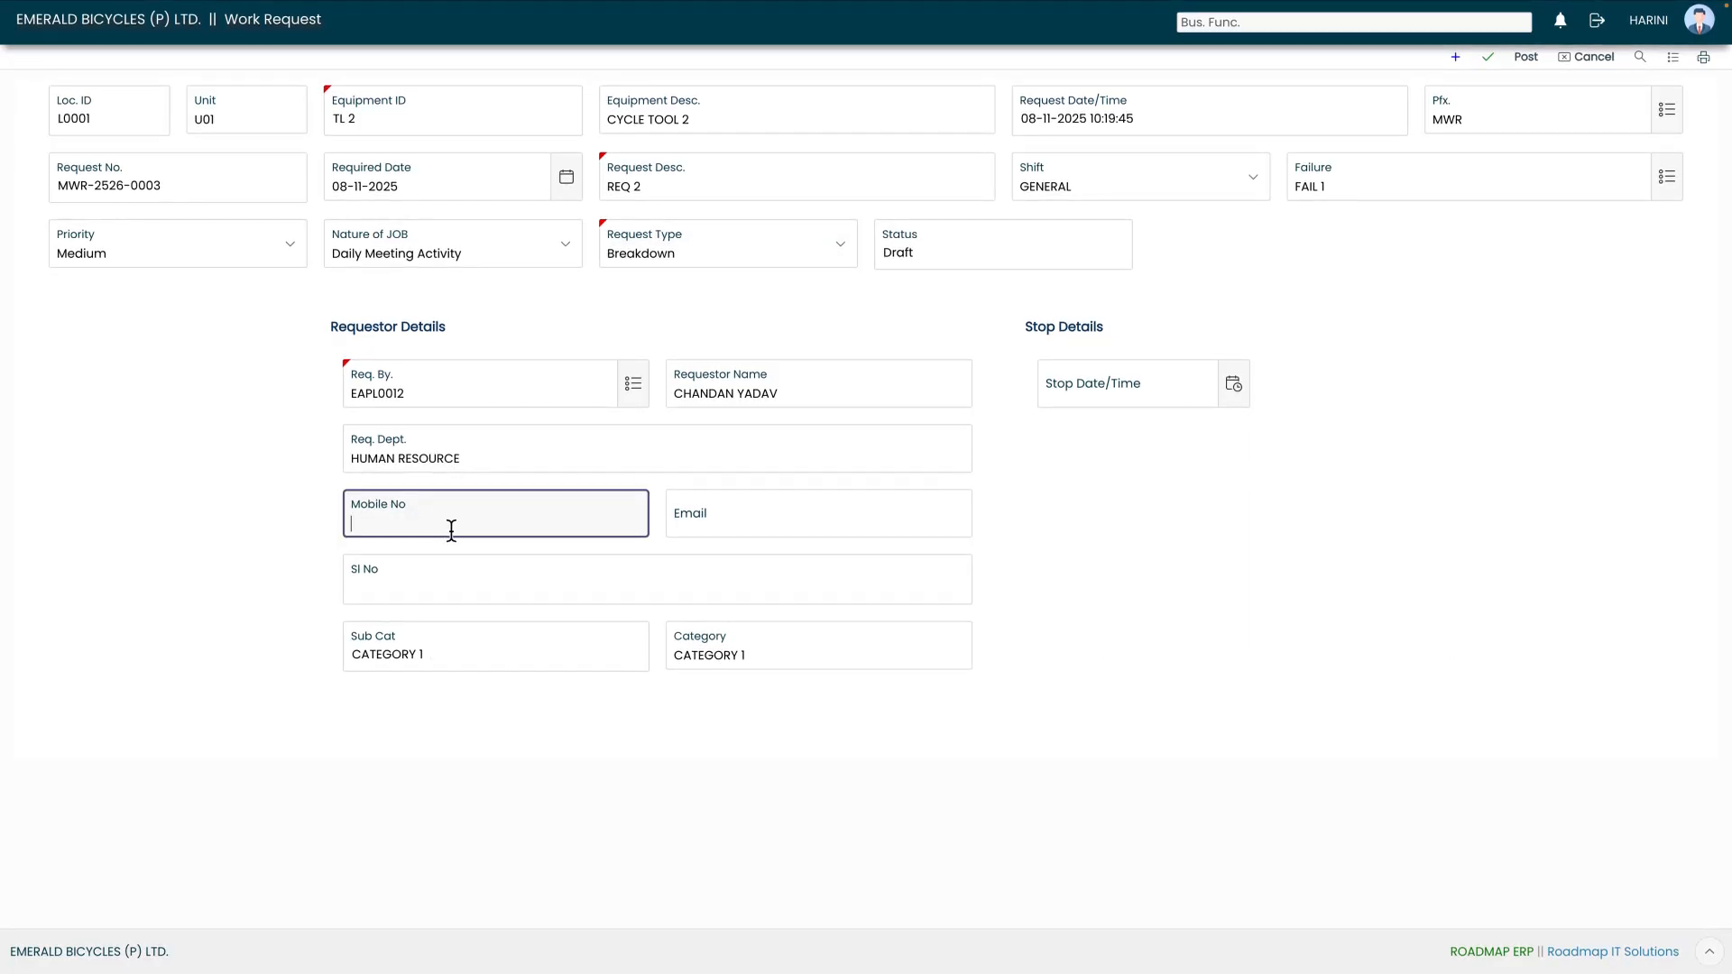
pyautogui.click(704, 529)
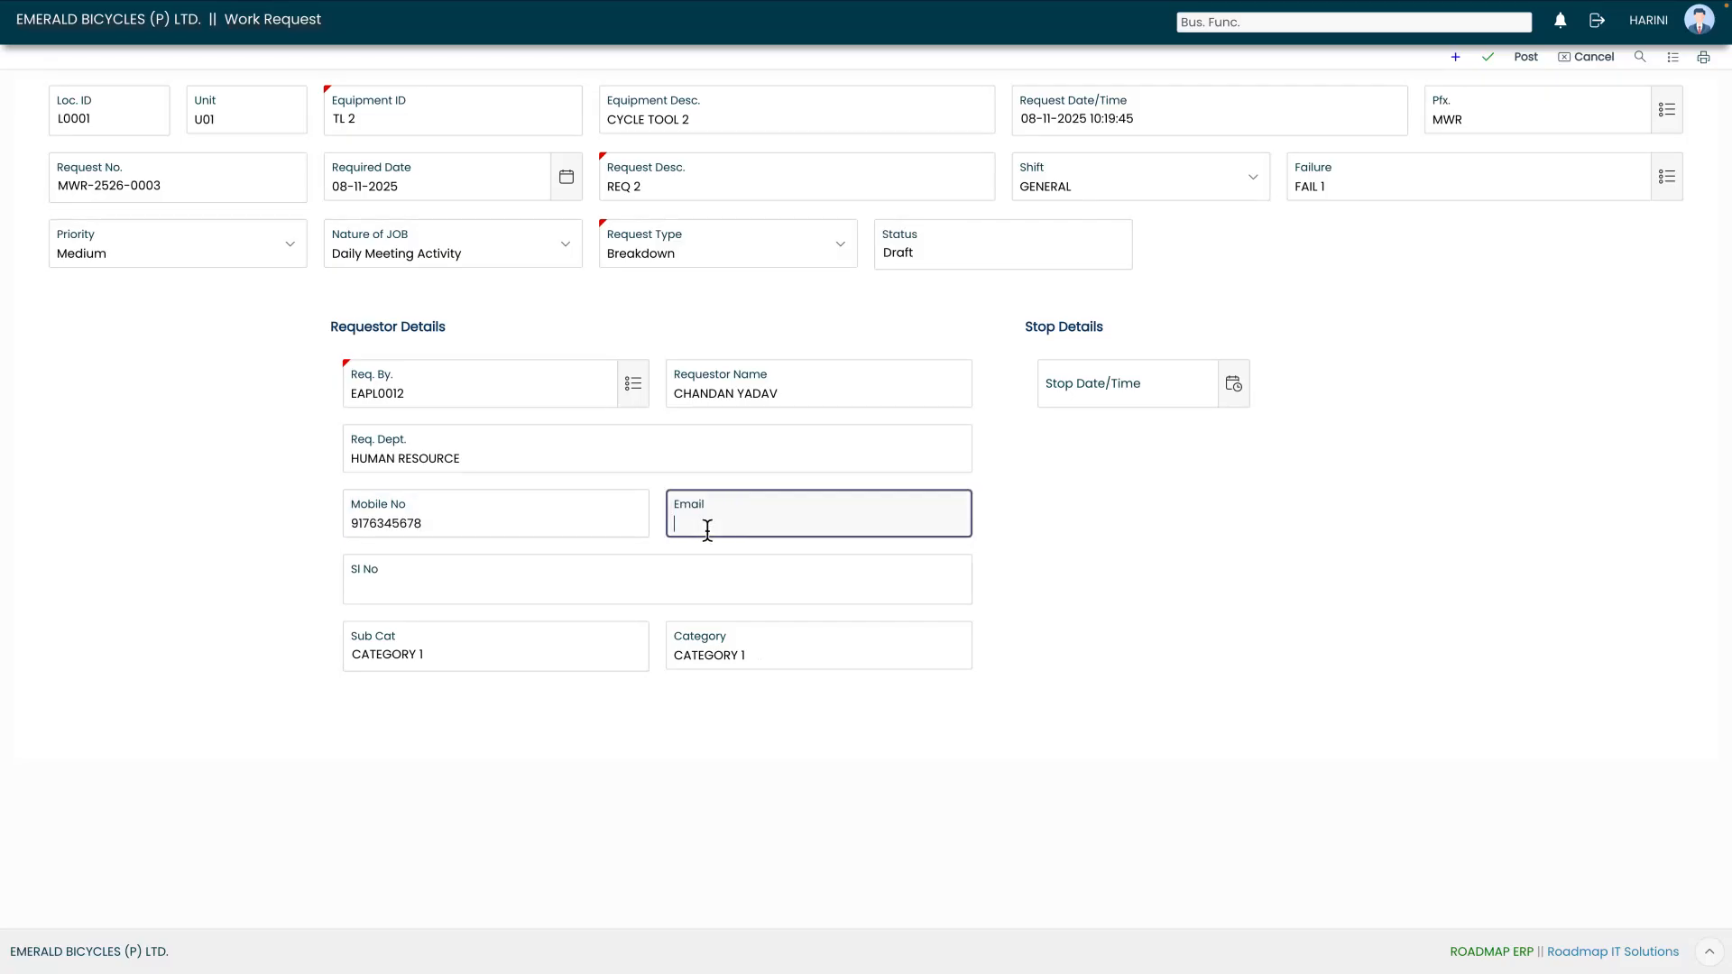
pyautogui.click(566, 583)
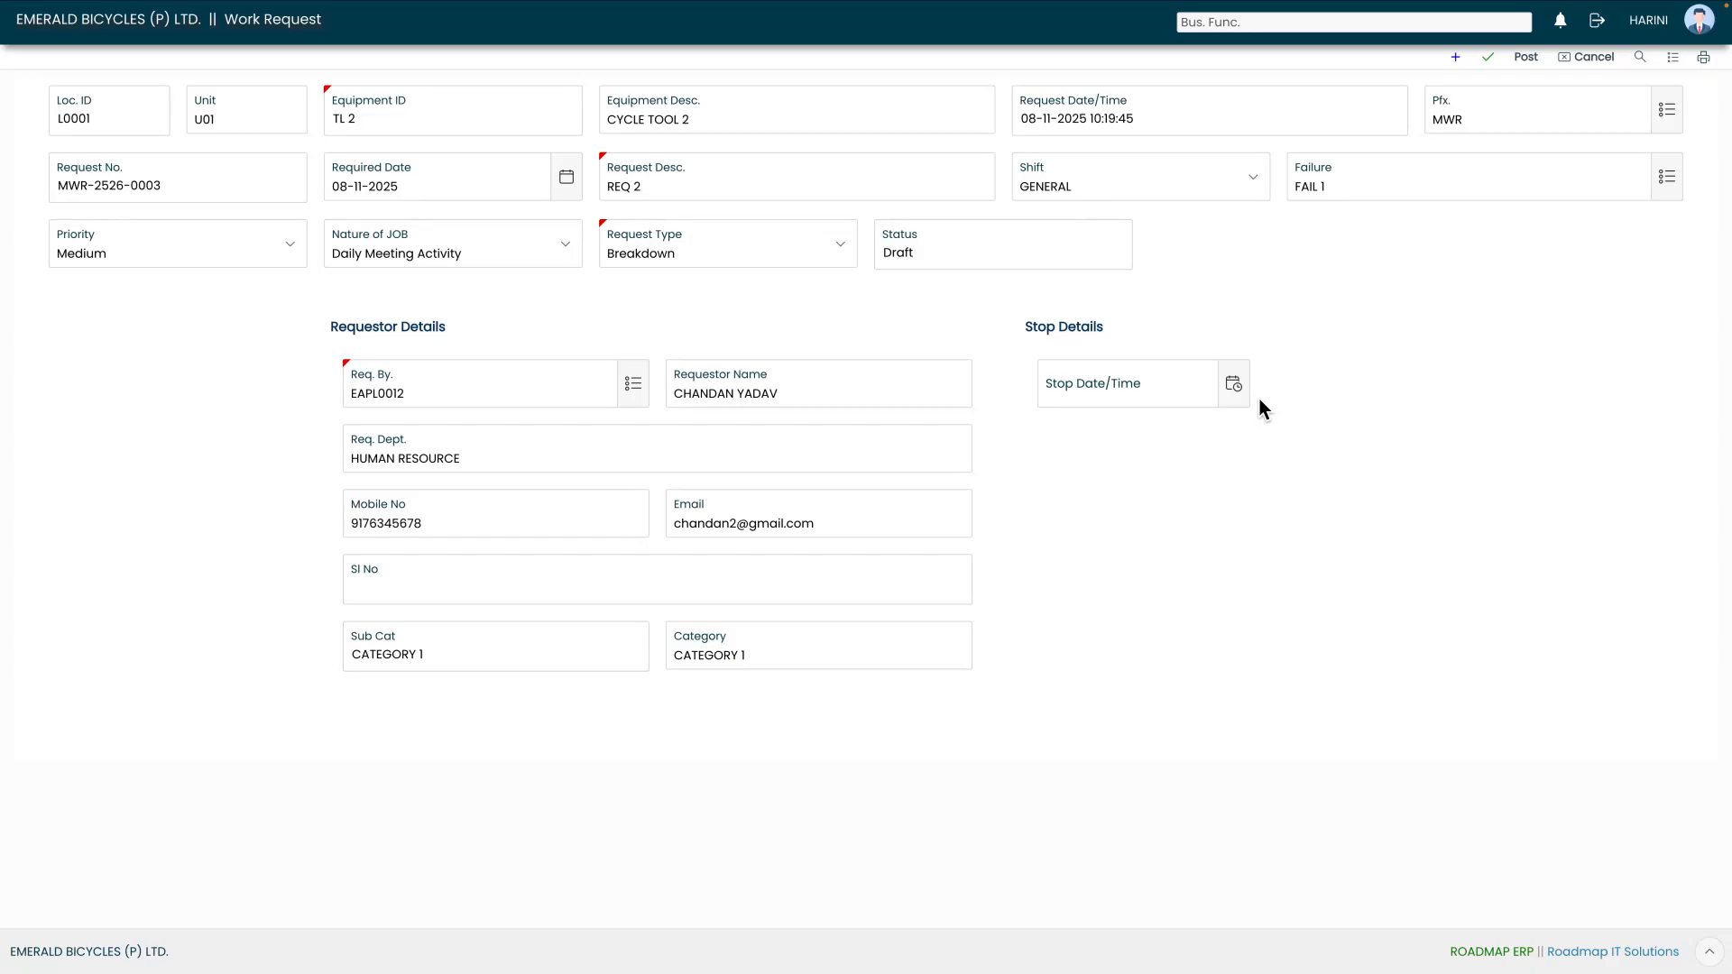
pyautogui.click(1234, 386)
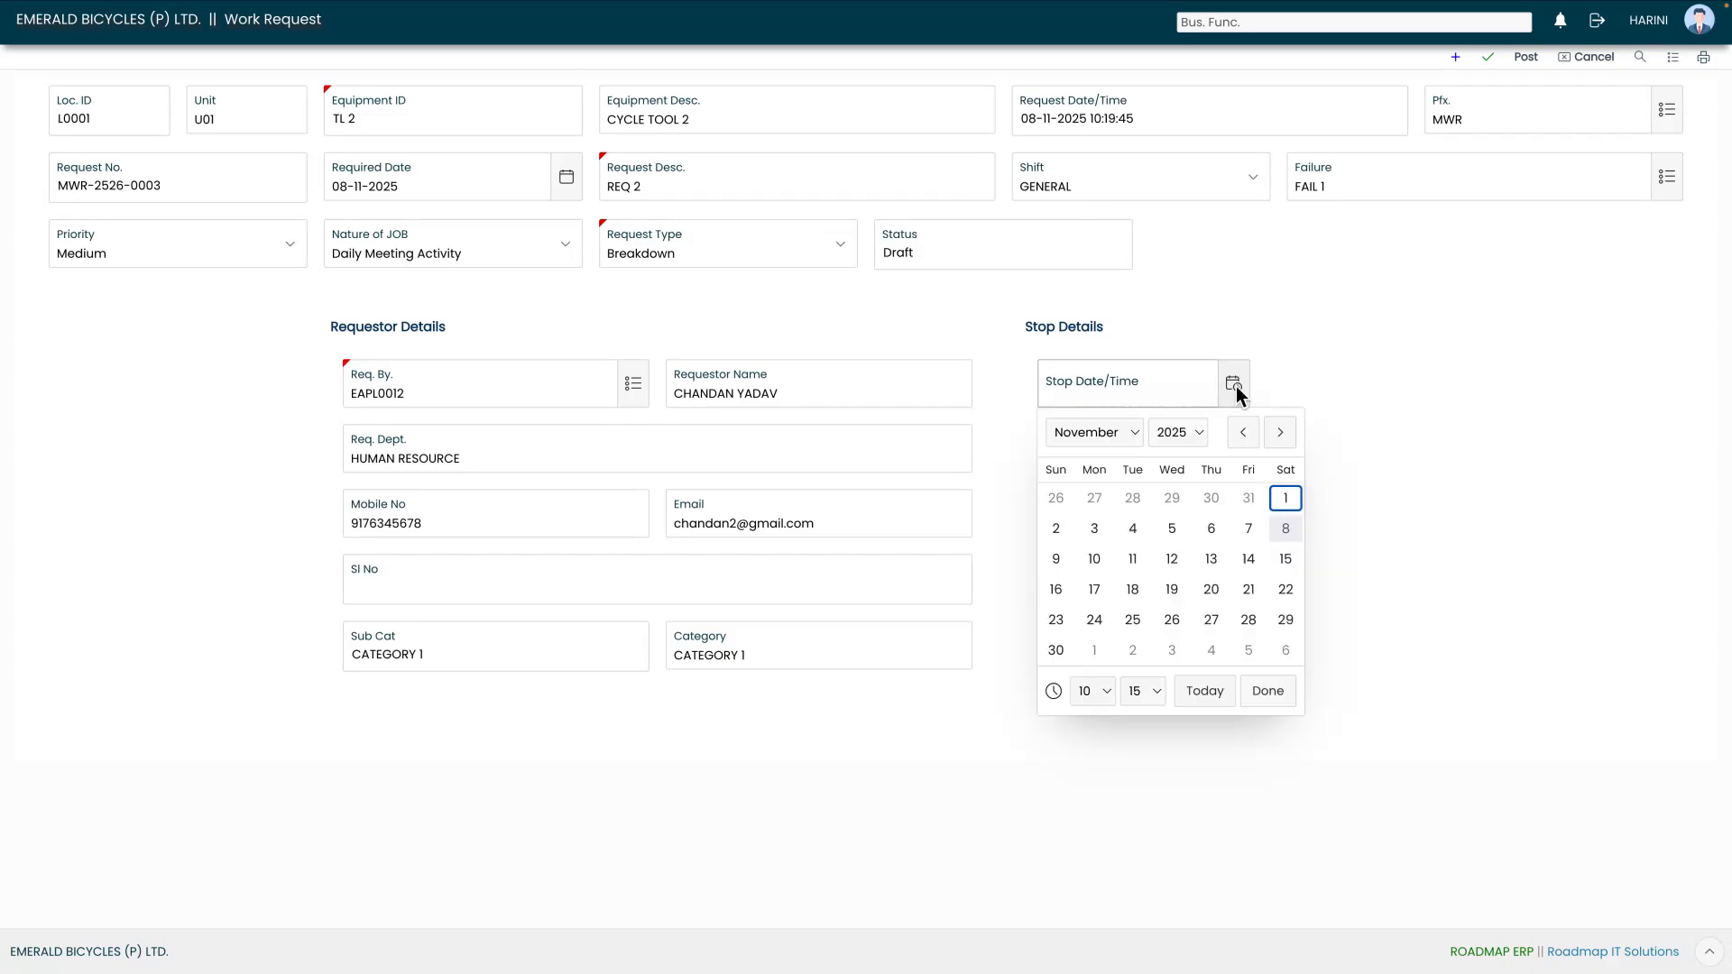
pyautogui.click(1285, 530)
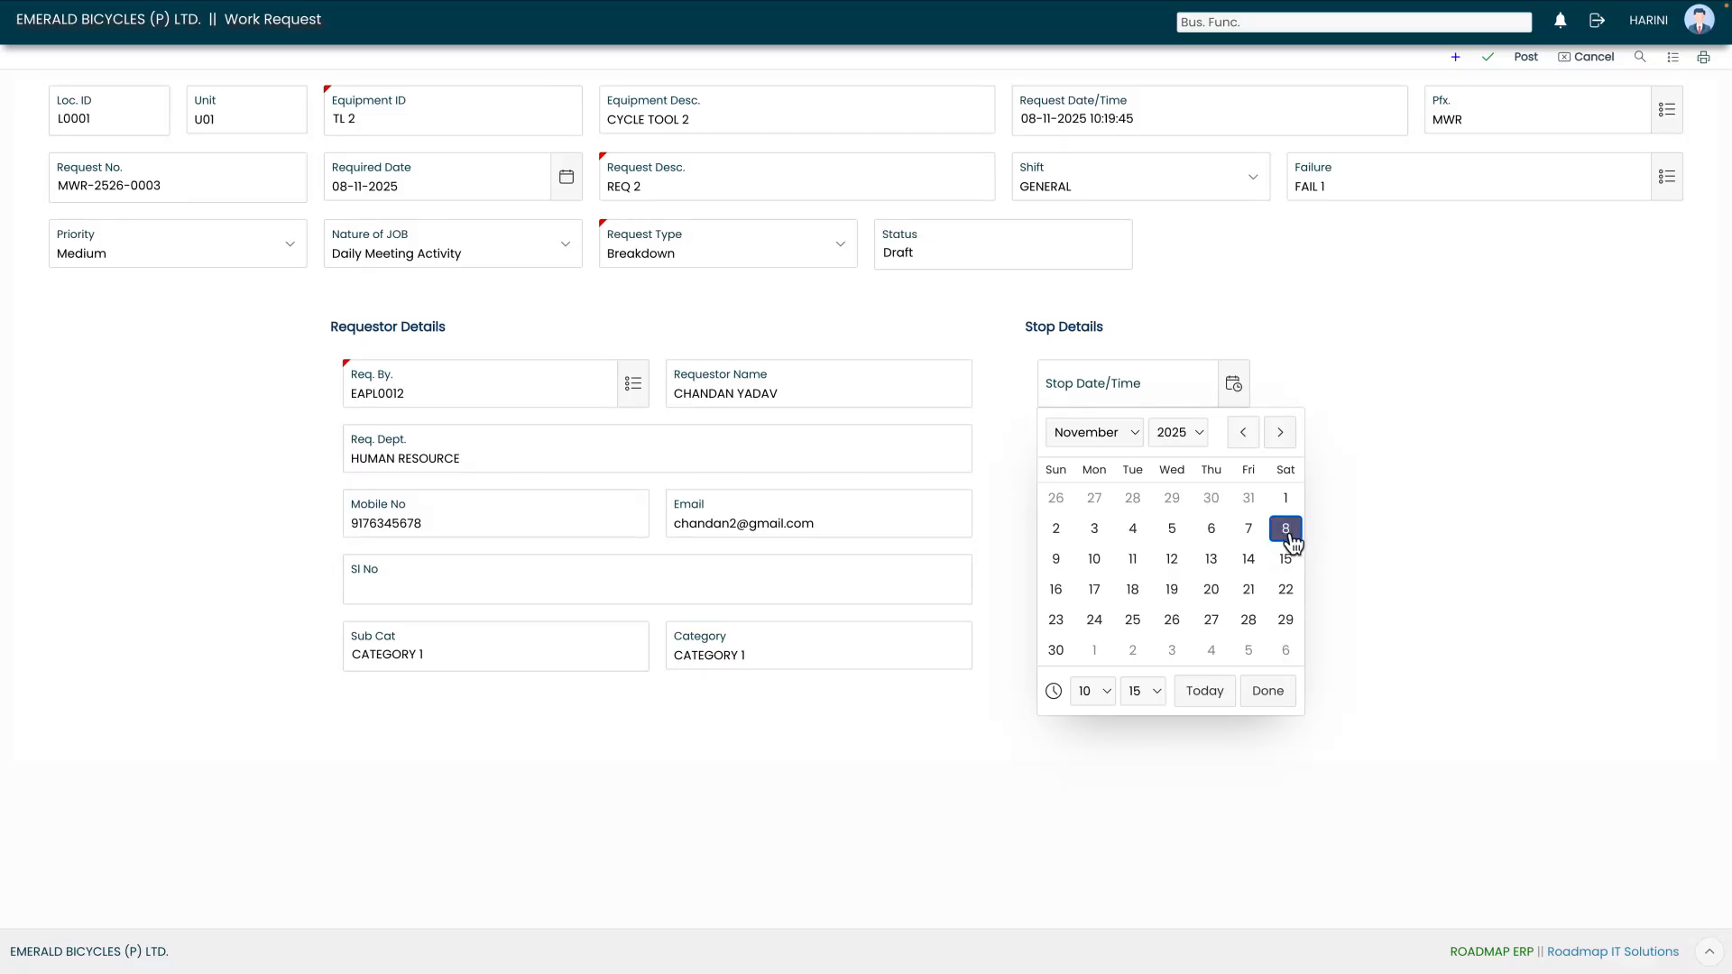
pyautogui.click(1200, 702)
pyautogui.click(1276, 695)
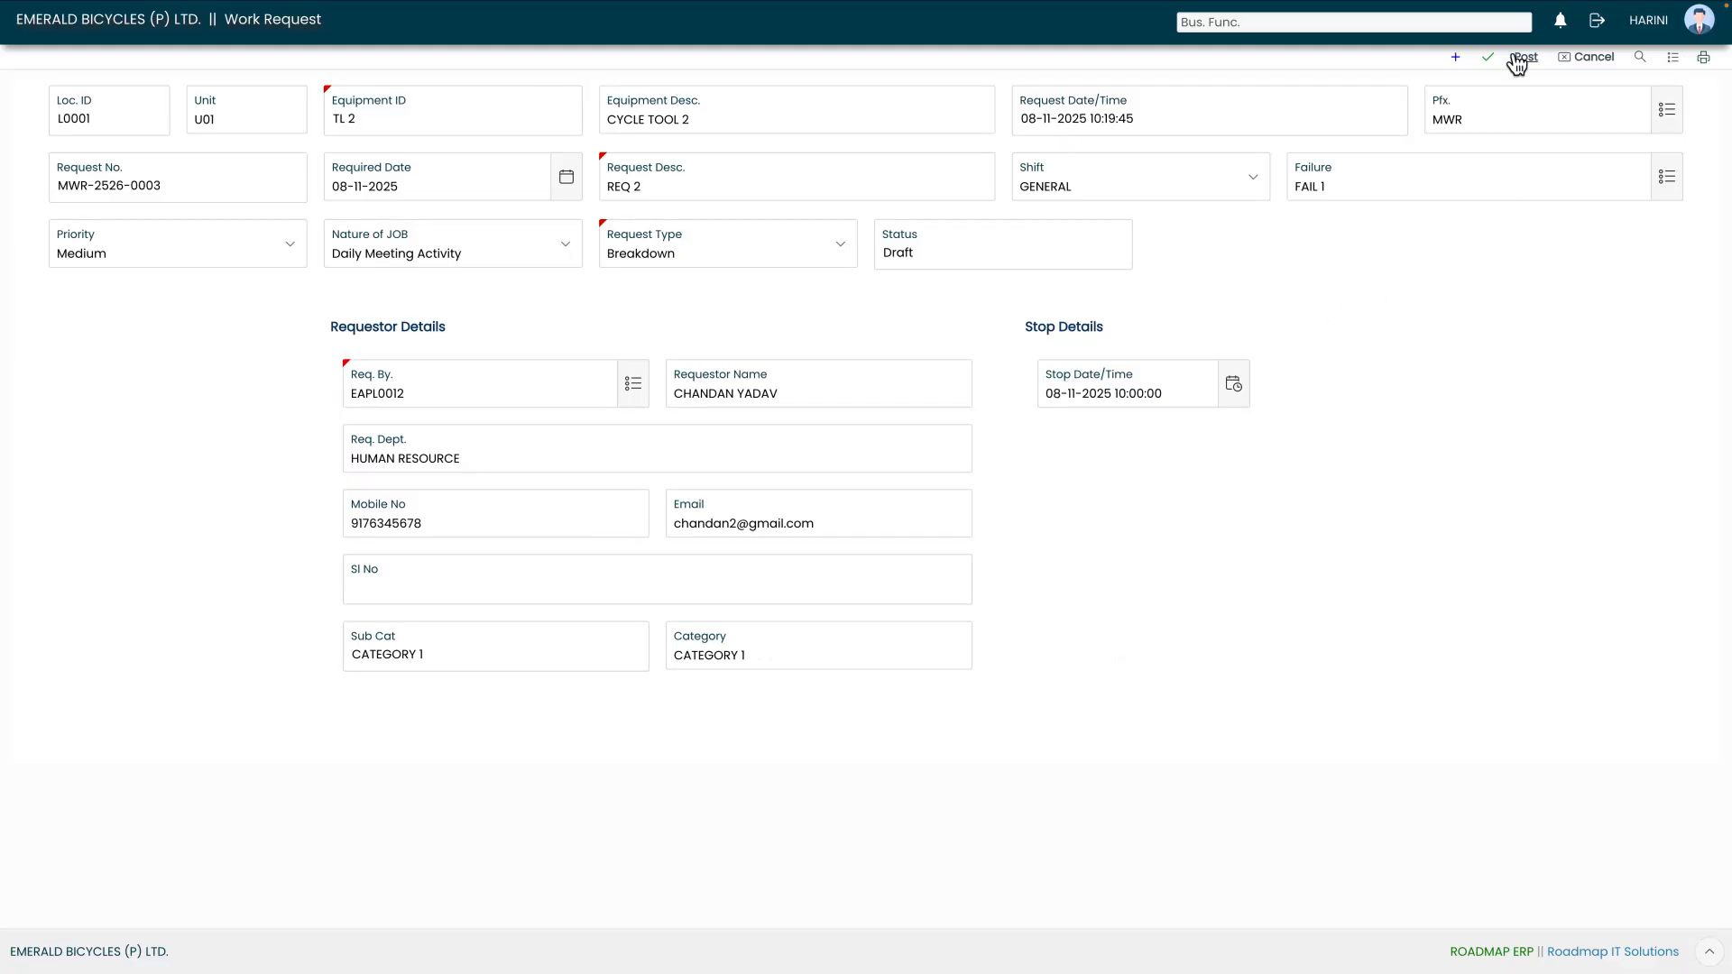
# - Save and post the work request, forwarding it to the supervisor for review
pyautogui.click(1486, 57)
pyautogui.click(1526, 57)
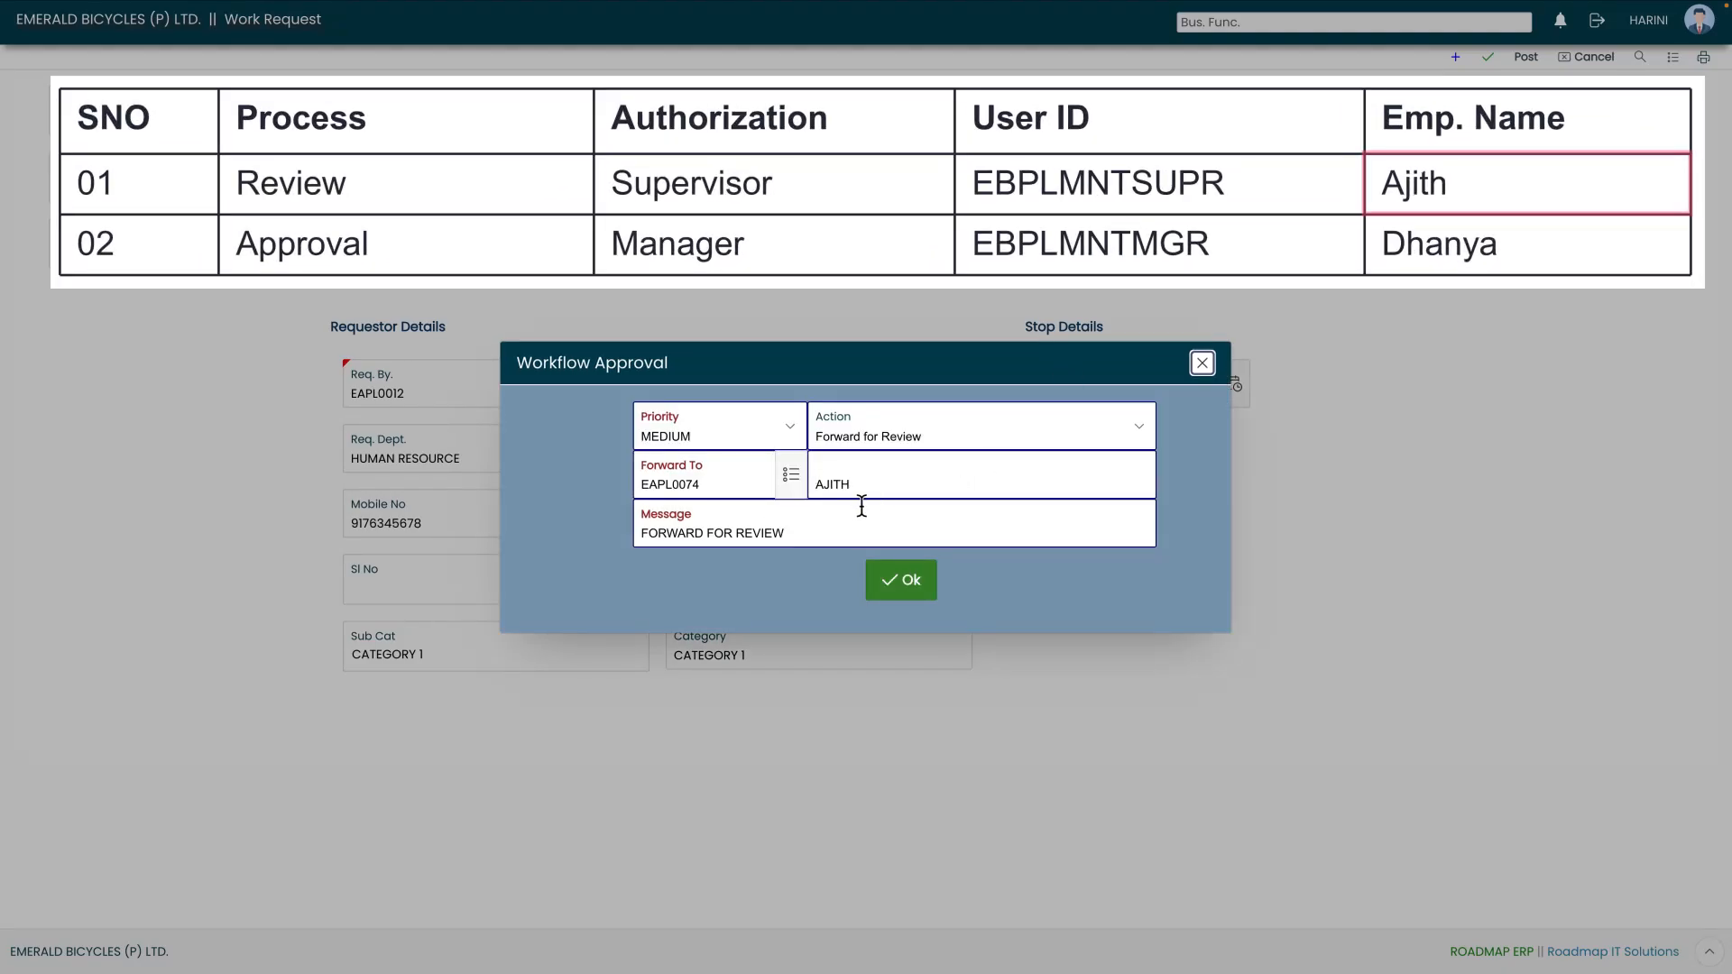
pyautogui.click(908, 595)
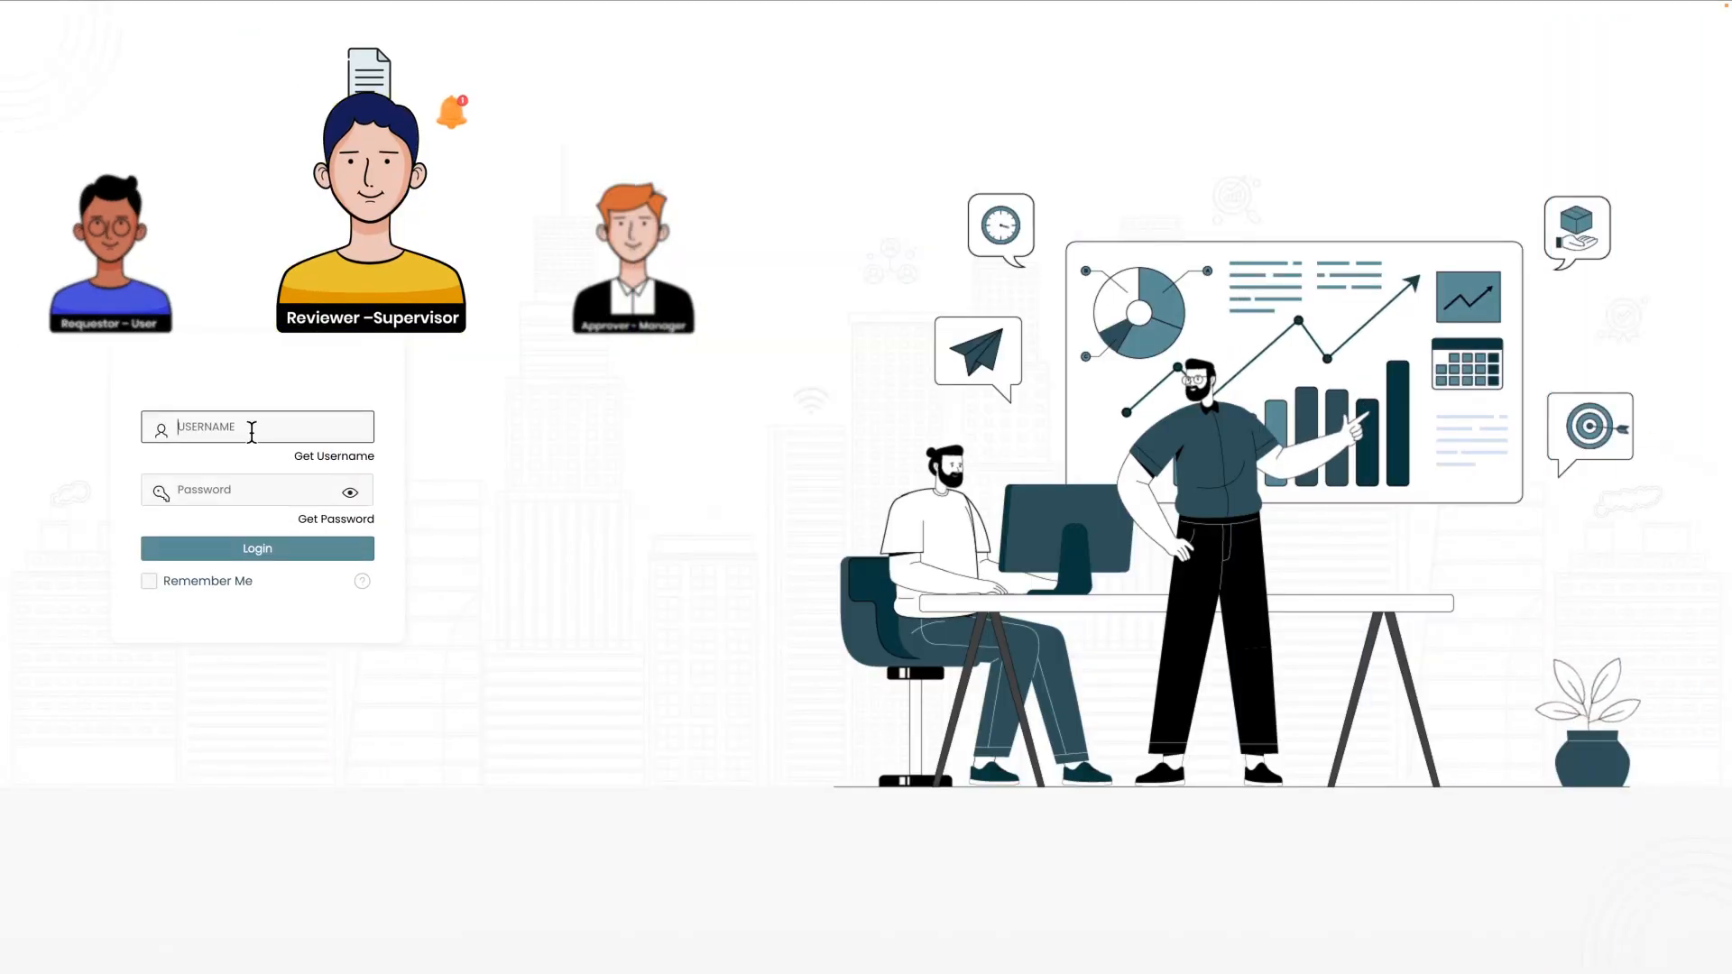
# - Log in as the reviewing supervisor with the account's username and password
pyautogui.write('EBPLMNTSUPR')
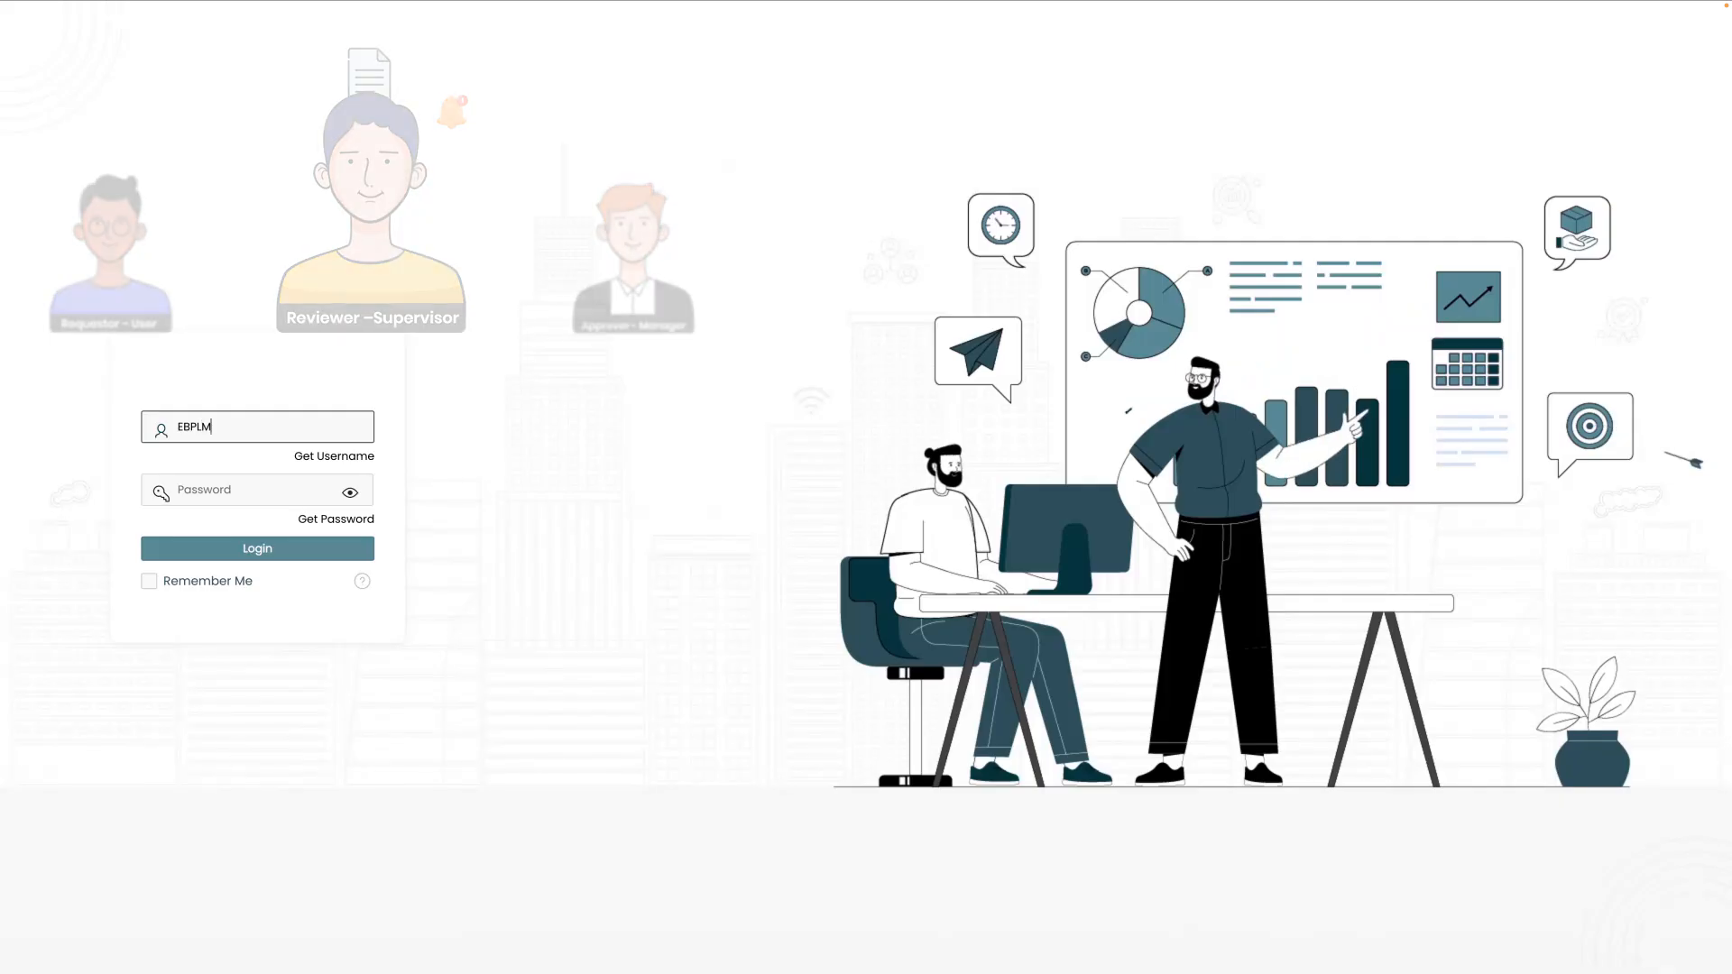
pyautogui.click(240, 493)
pyautogui.write('*******')
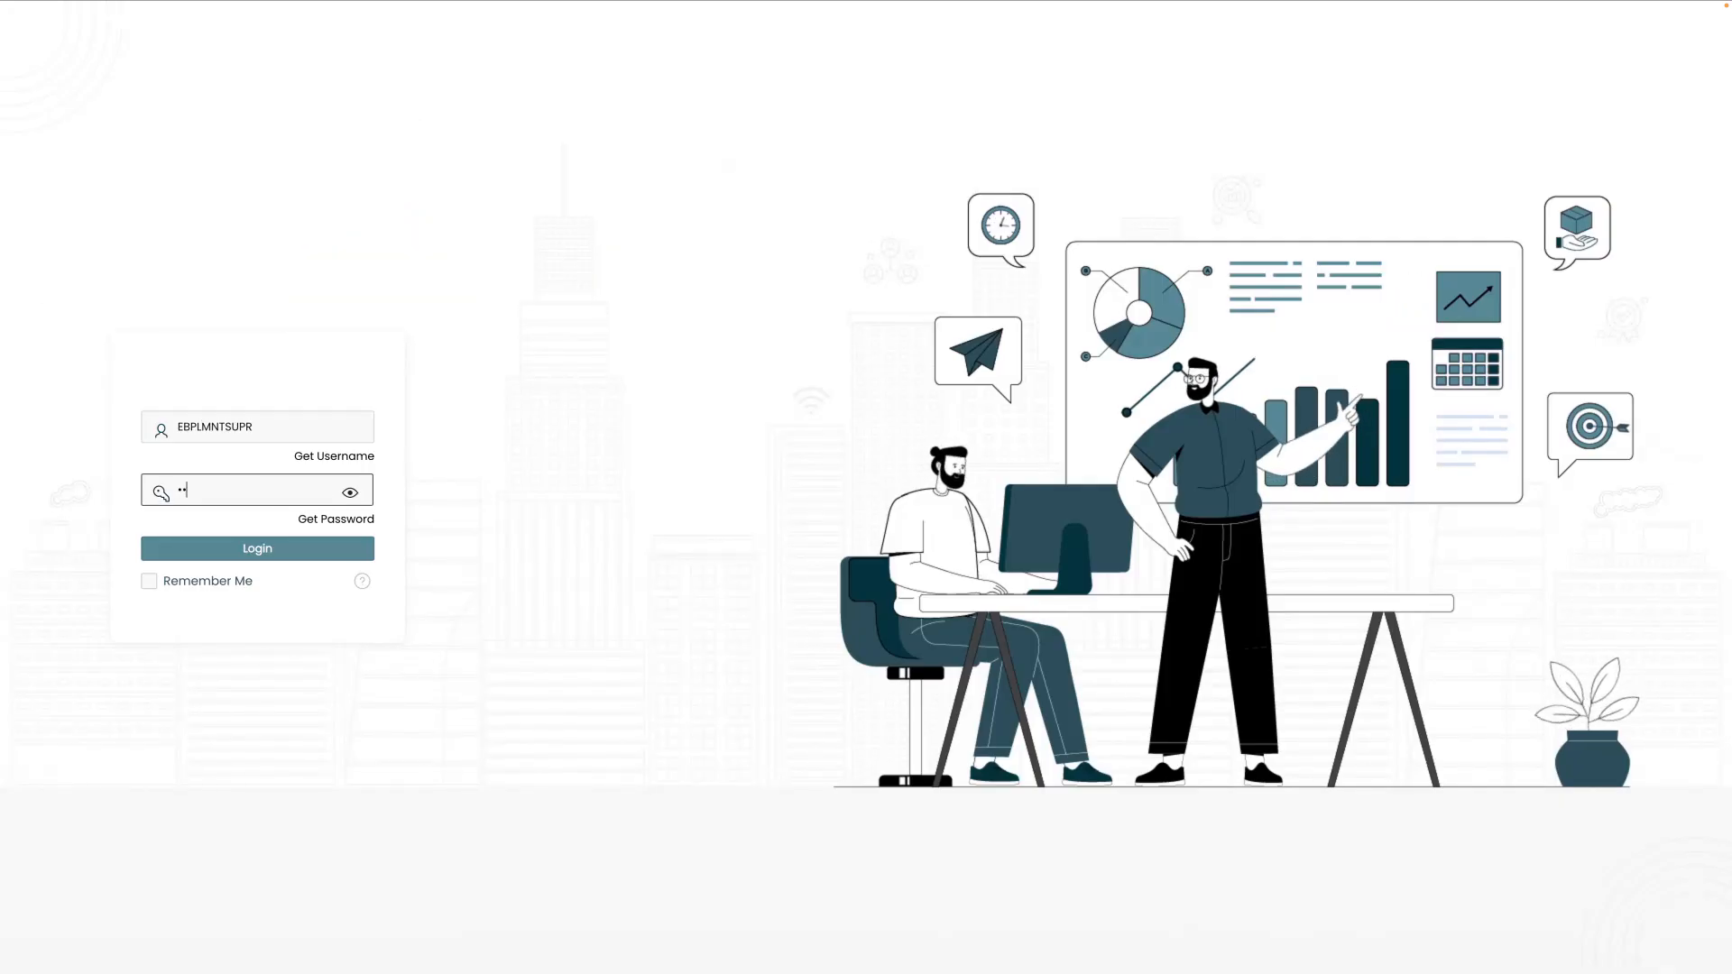
pyautogui.write('**')
pyautogui.click(255, 550)
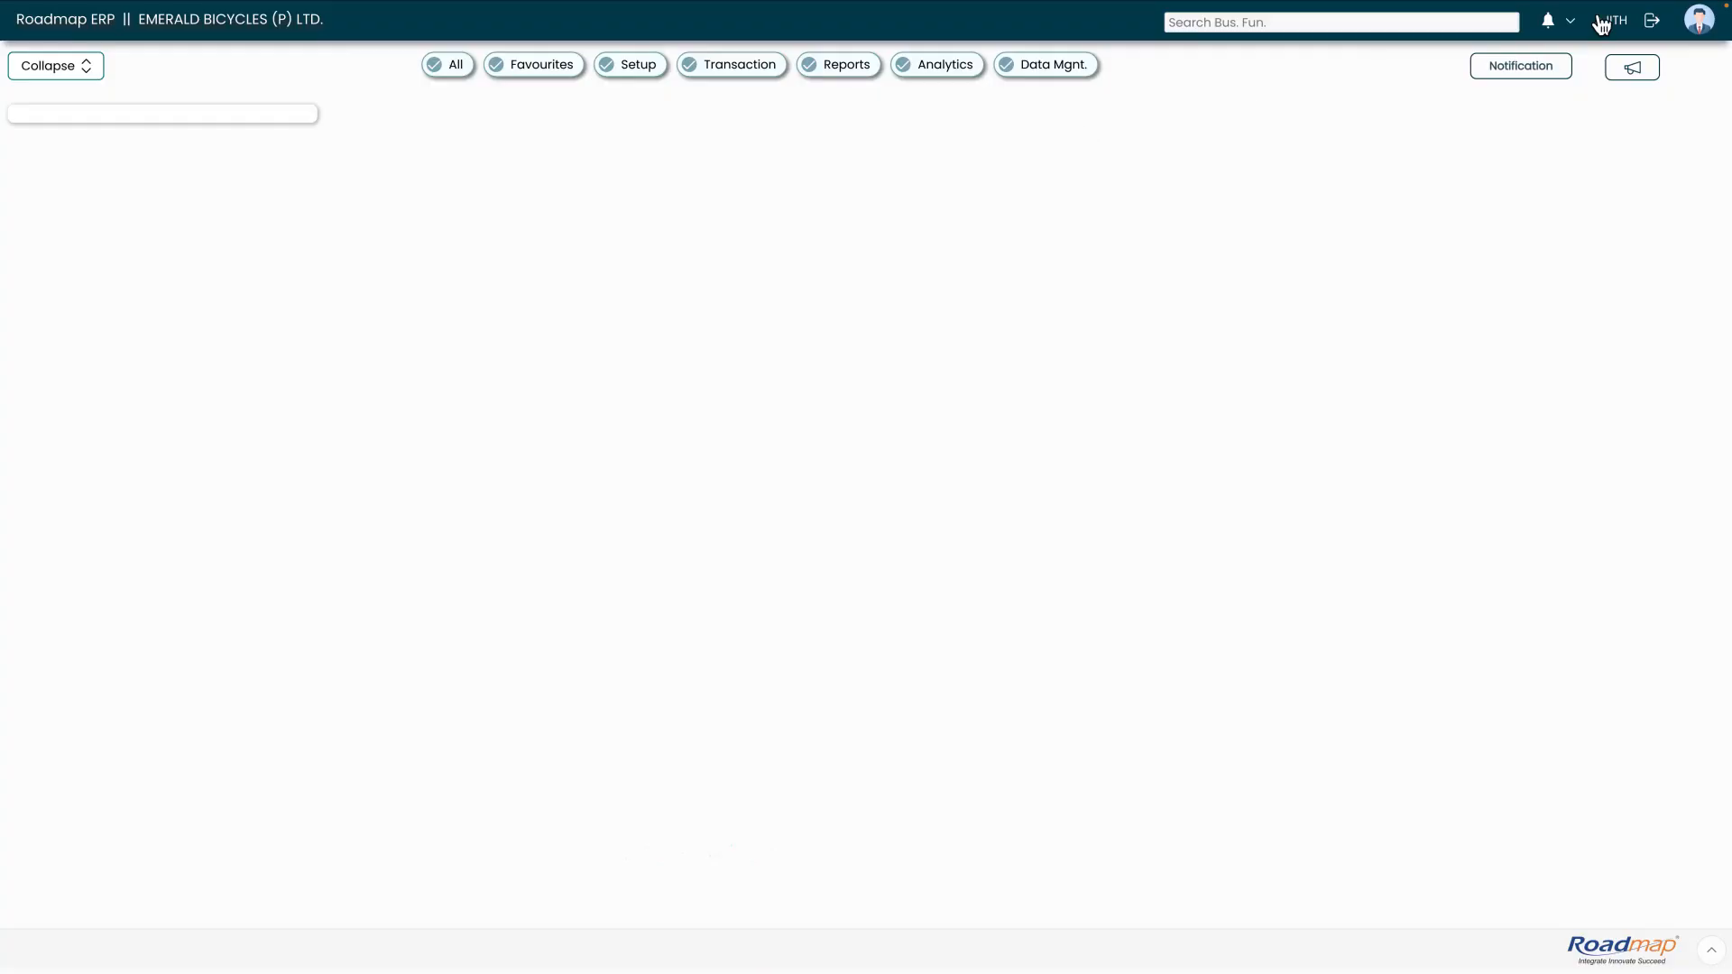
# - Open the supervisor's list of documents pending approval from the notifications
pyautogui.click(1550, 27)
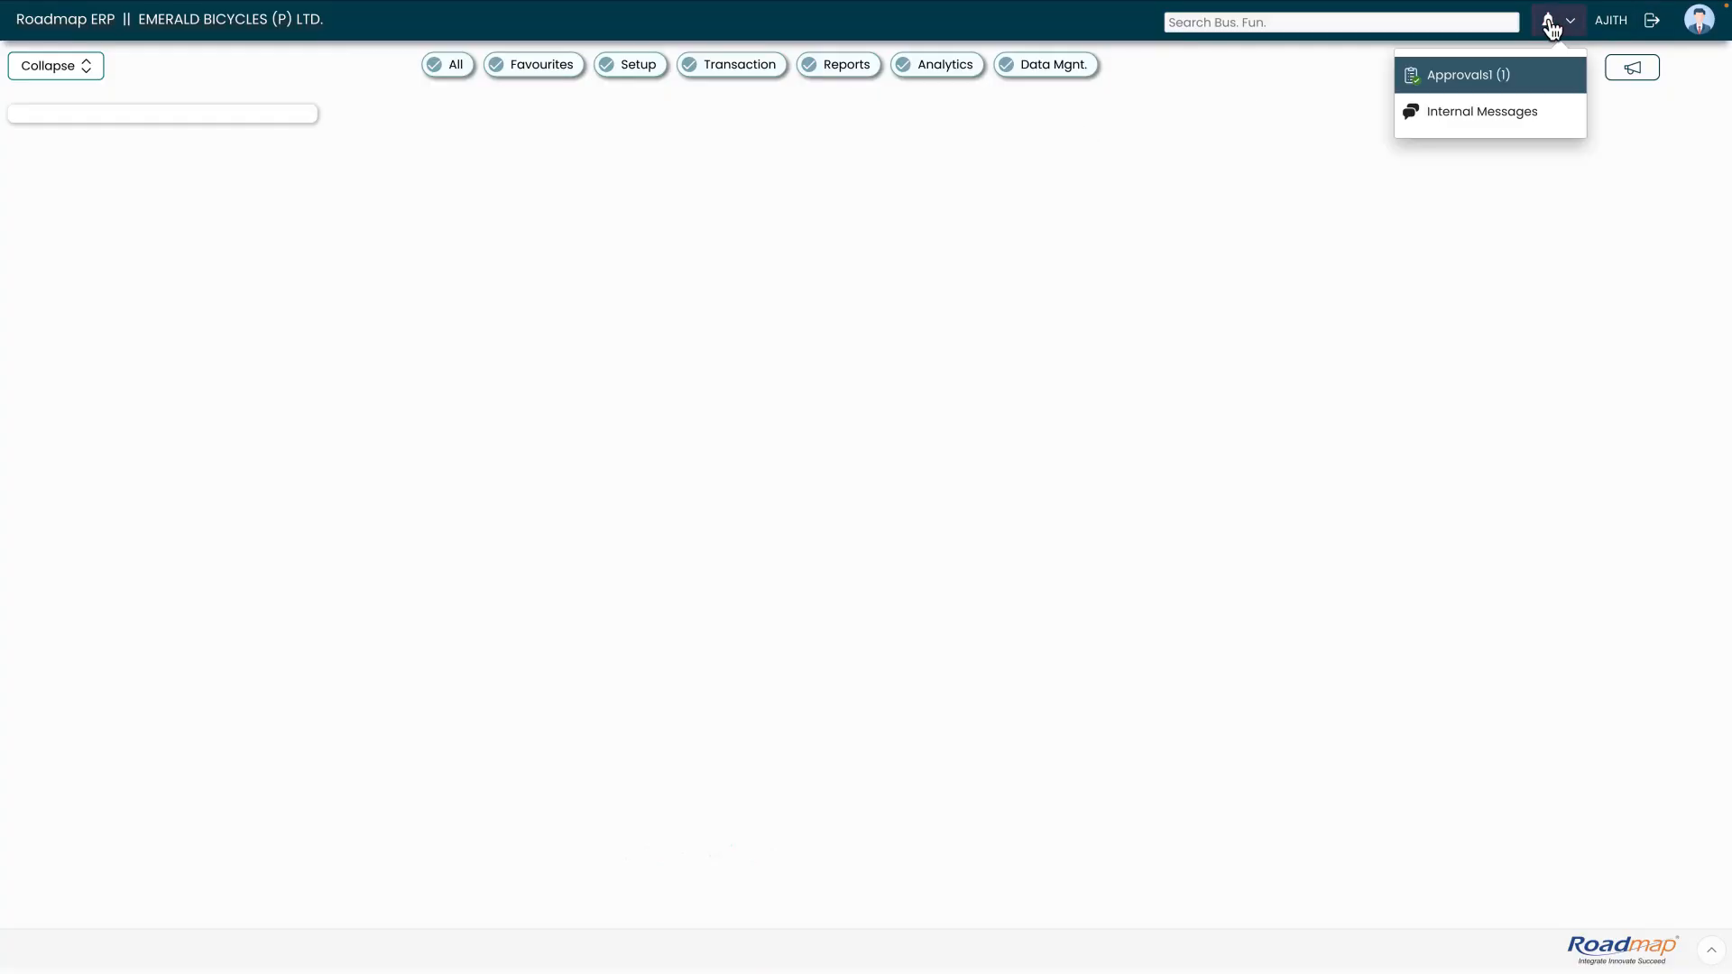
pyautogui.click(1452, 87)
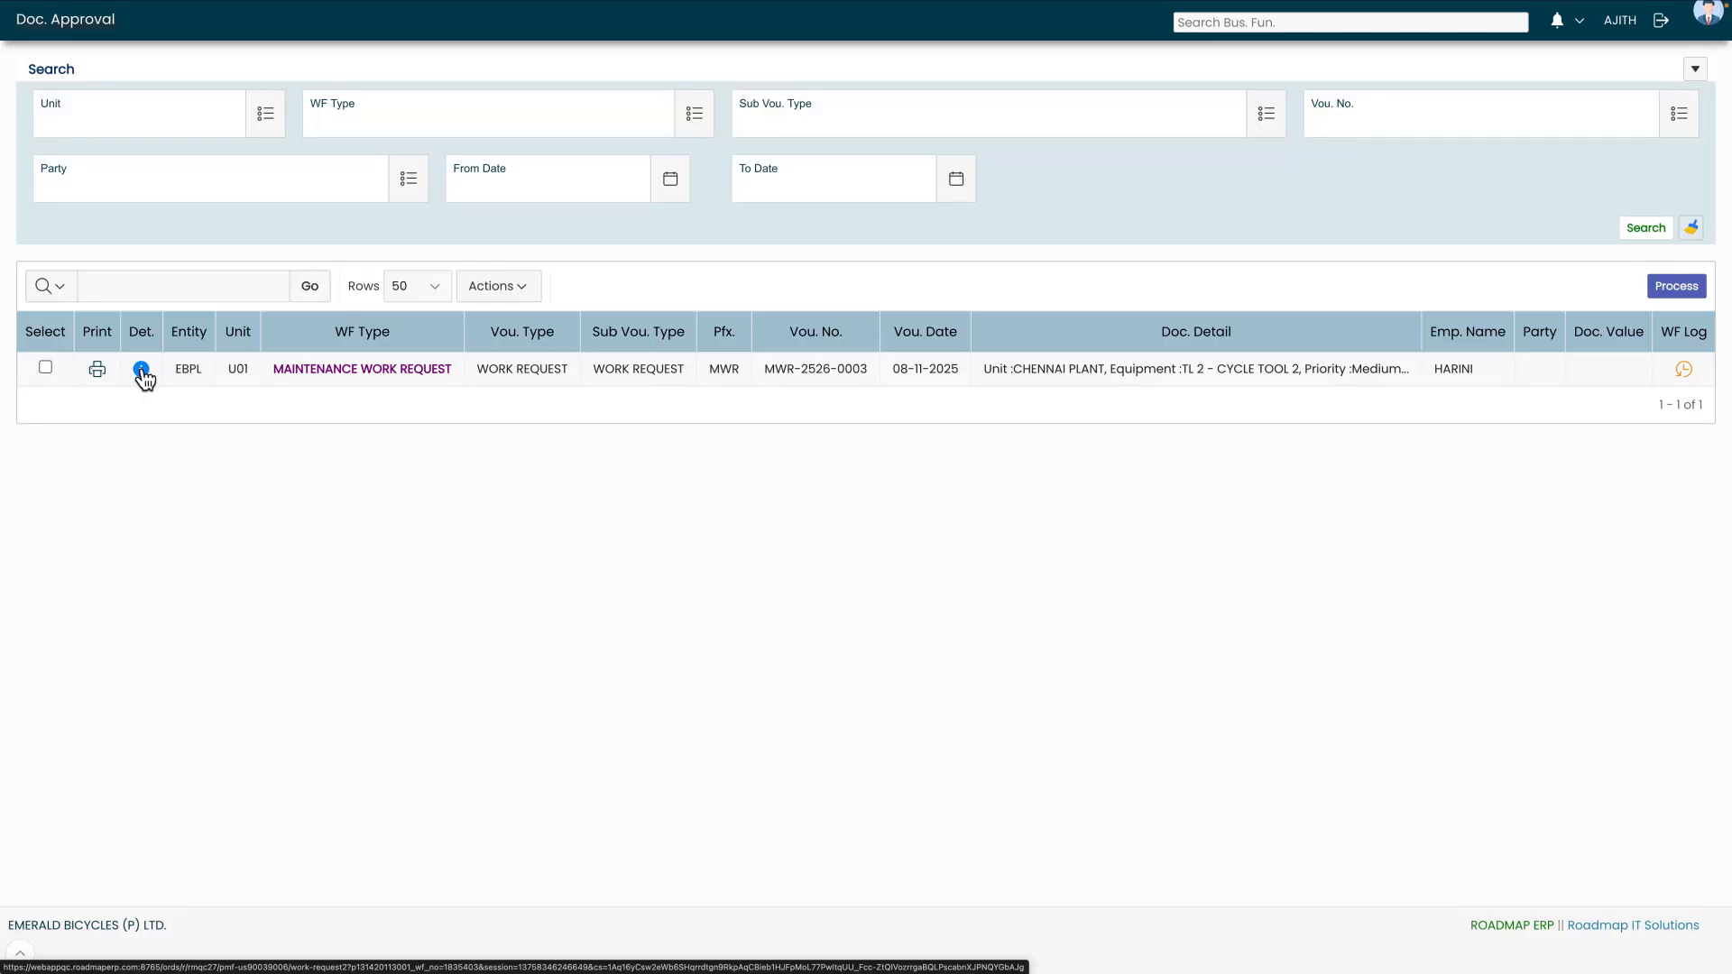
# - Open the pending maintenance work request's details and submit it as Review & Forward for Approve to the manager with MEDIUM priority
pyautogui.click(142, 370)
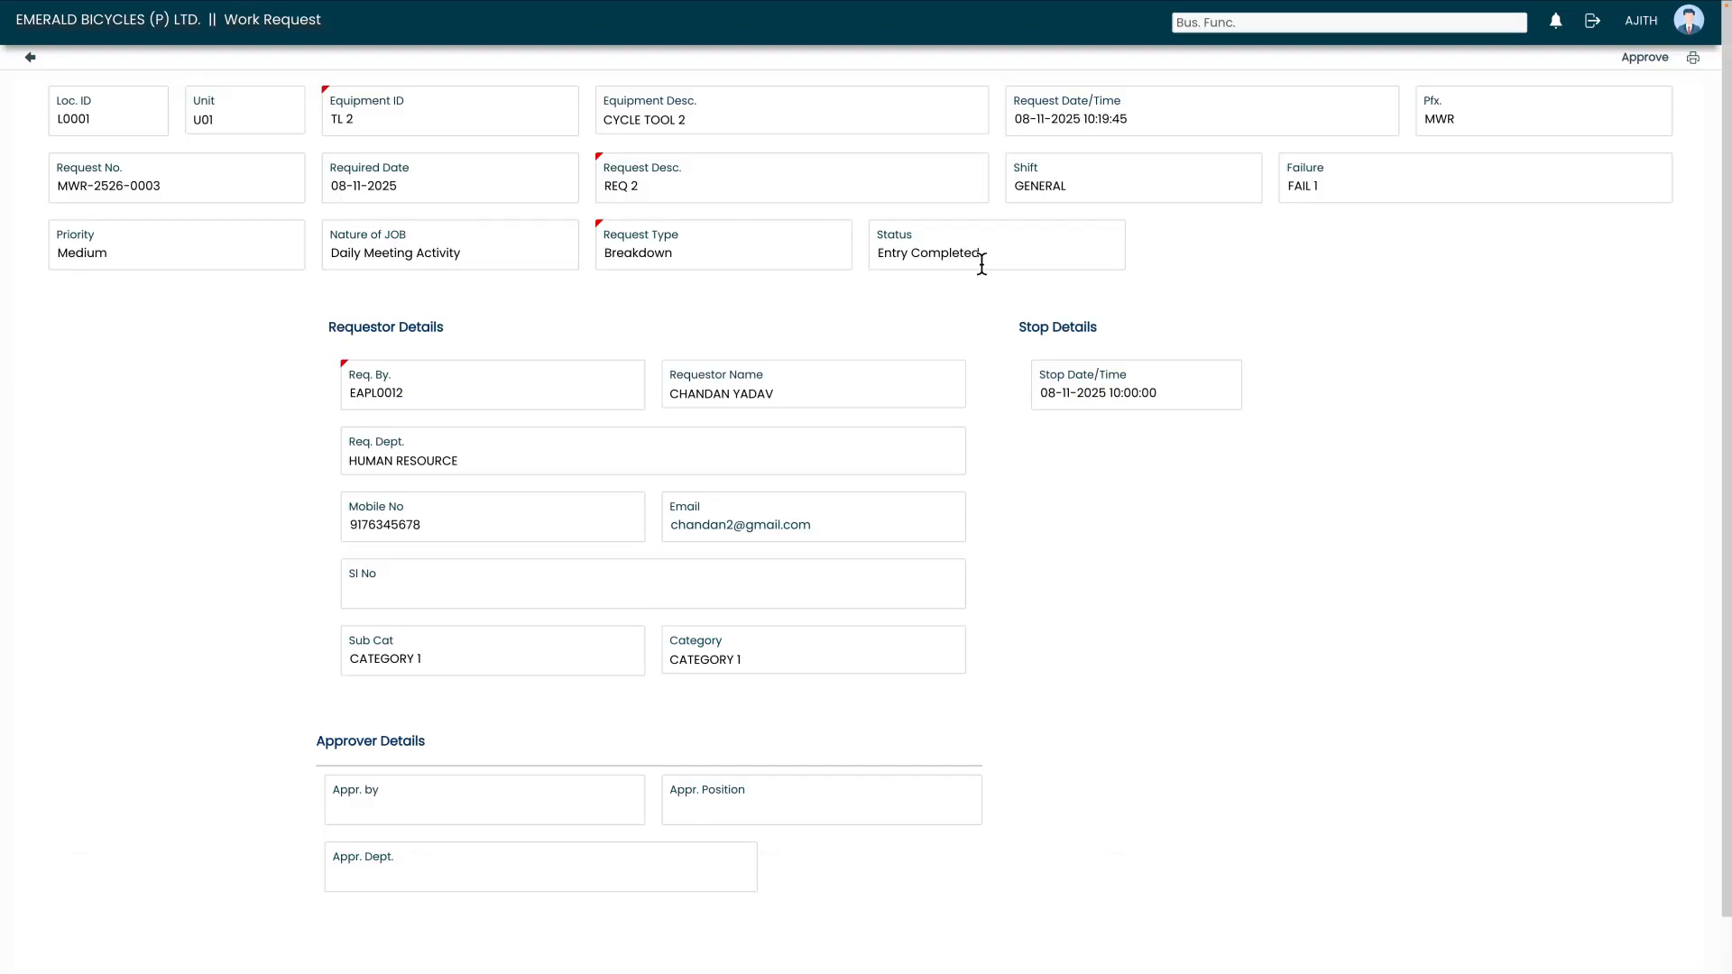
pyautogui.click(1644, 60)
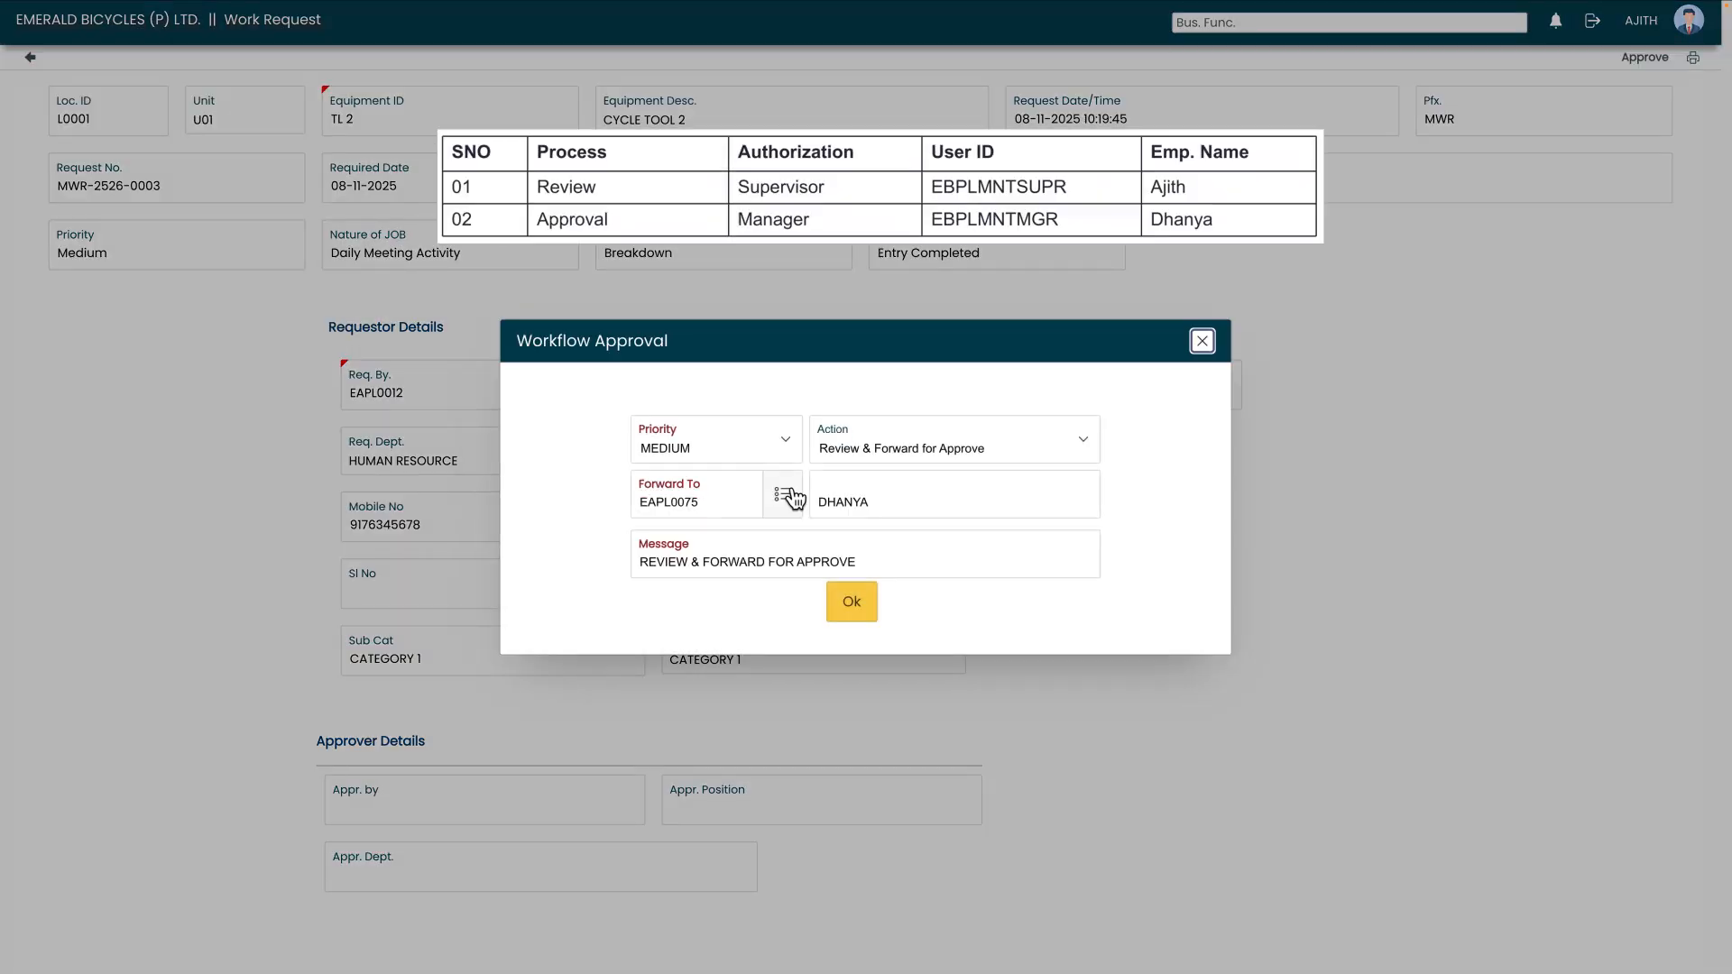
pyautogui.click(852, 606)
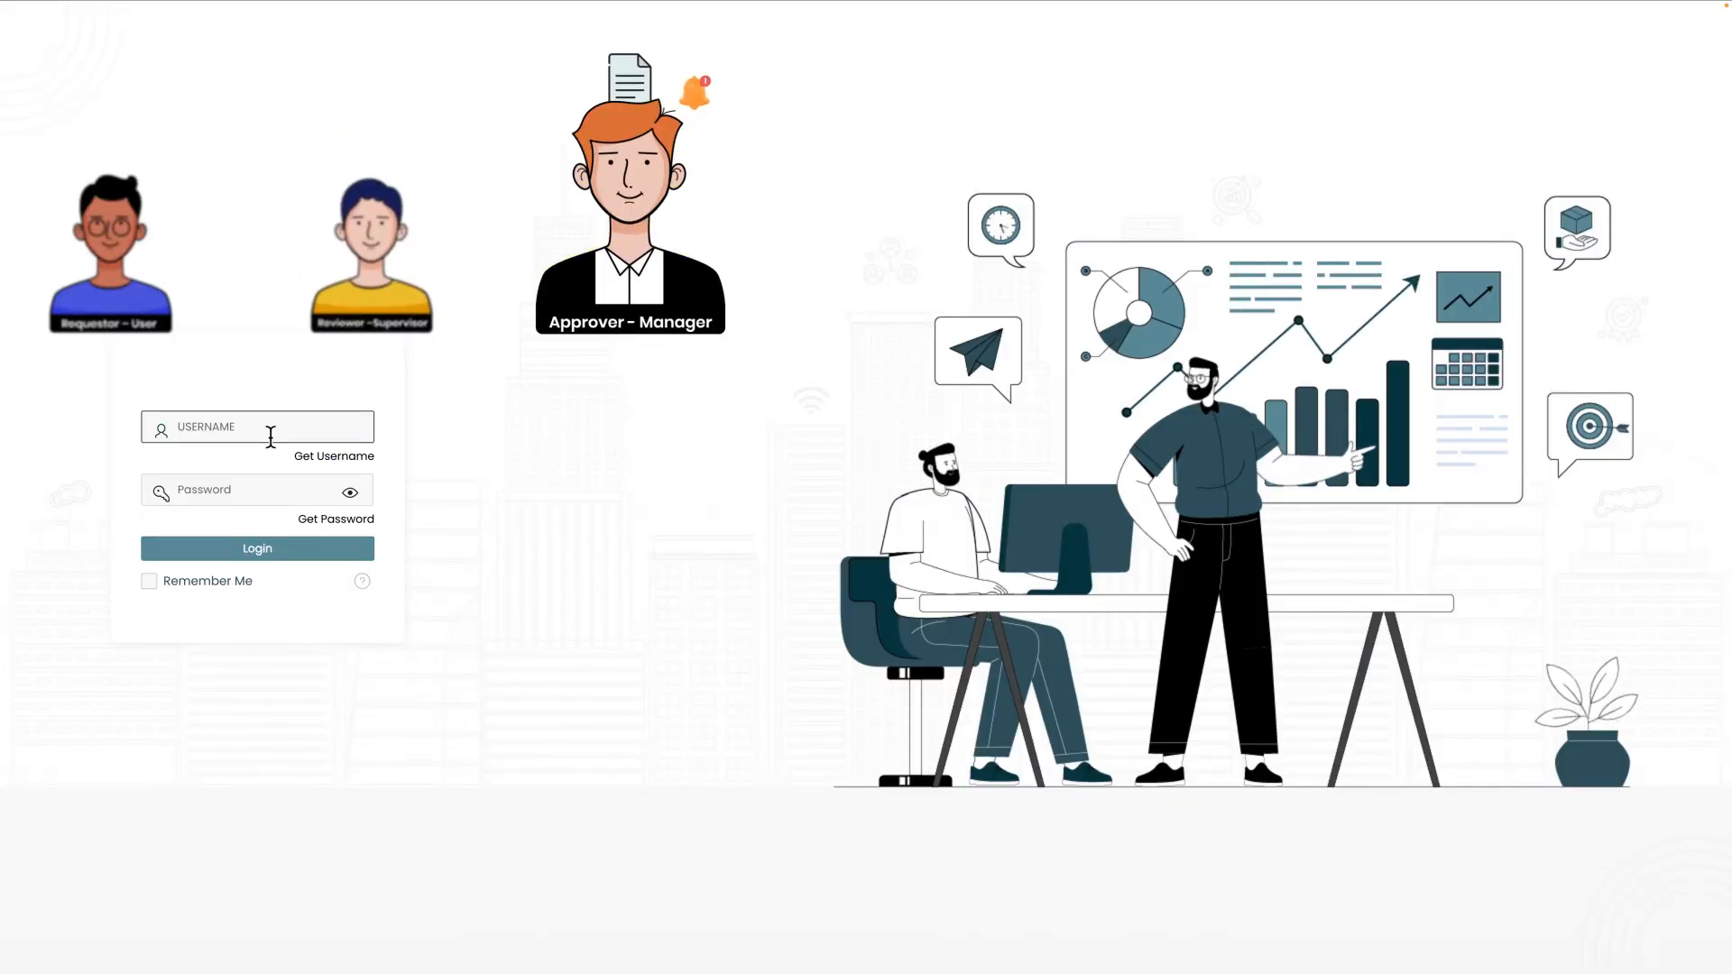
# - Log in as the approving manager with the account's username and password
pyautogui.write('EBPLMNTMGR')
pyautogui.click(244, 481)
pyautogui.write('•••••••••')
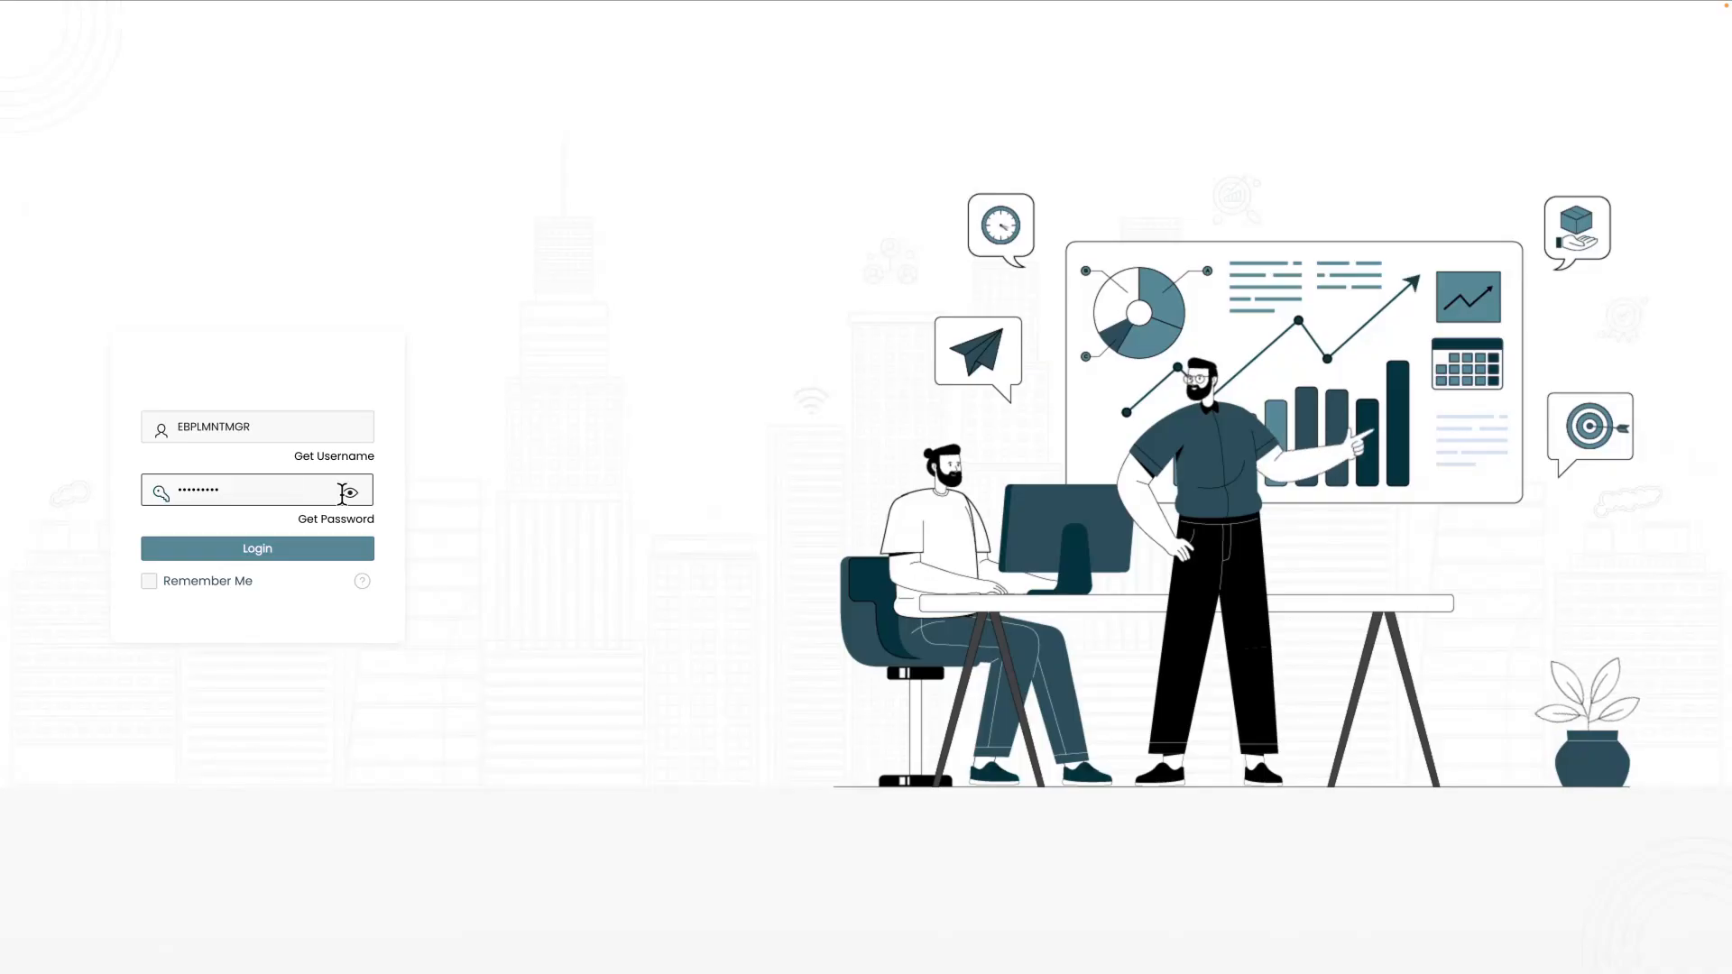
pyautogui.click(275, 548)
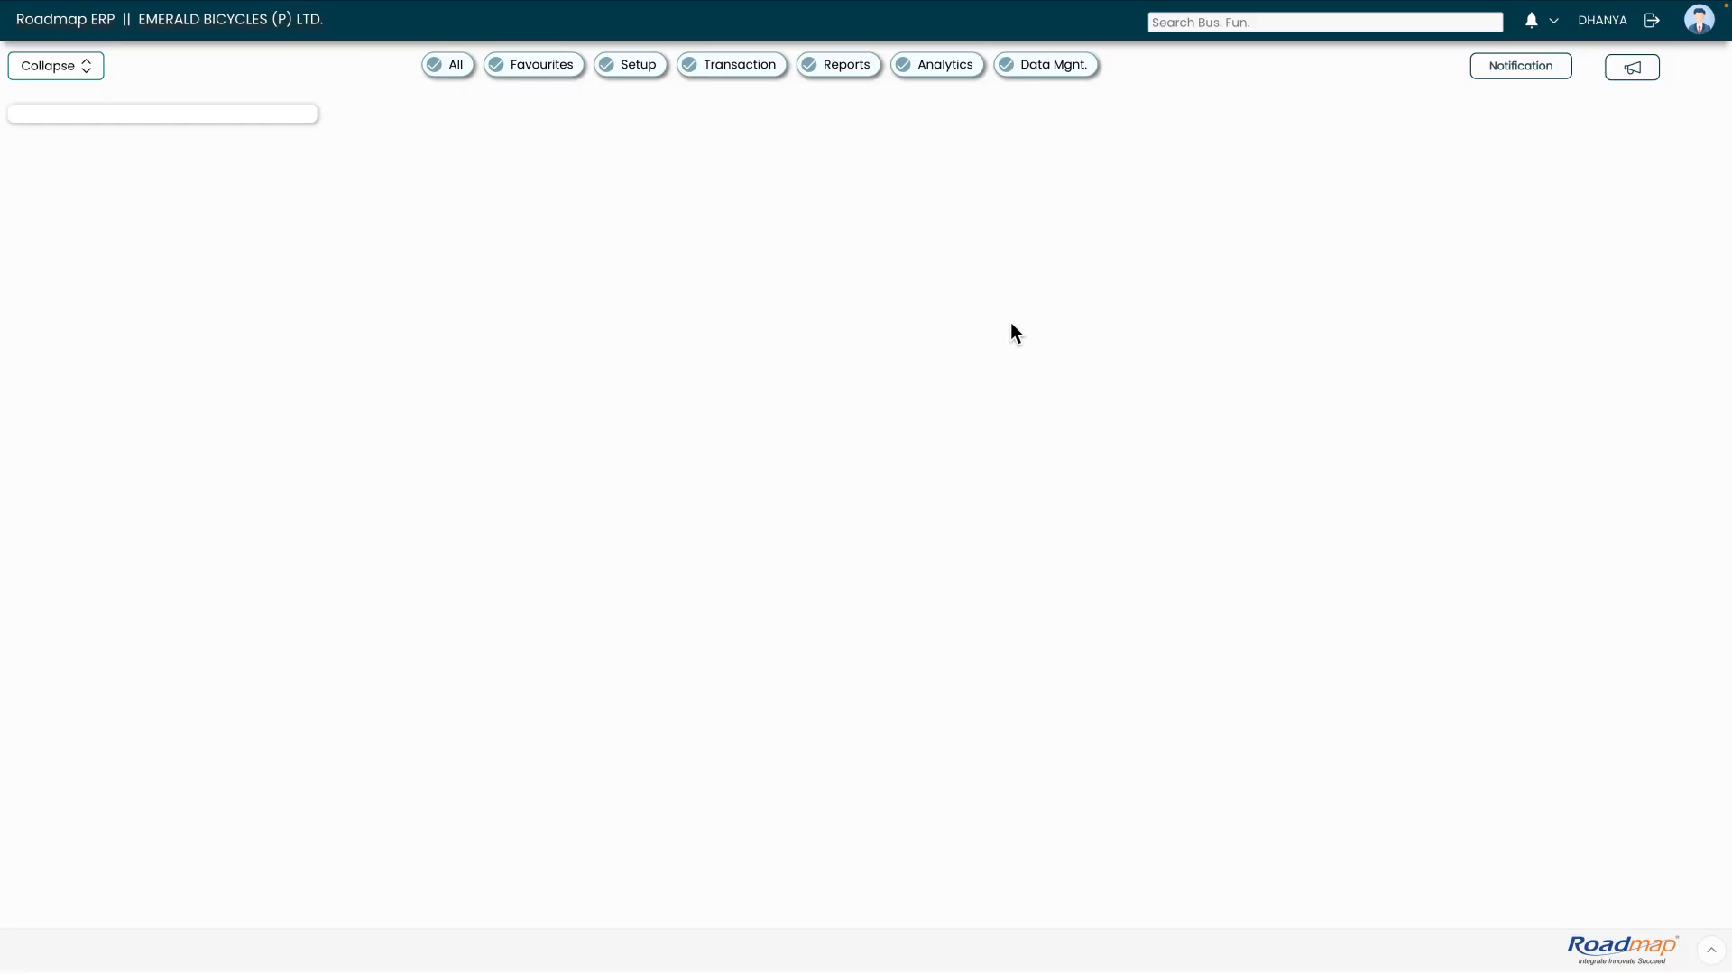
# - Open the pending work request from the manager's approval notifications and submit the Approve action with MEDIUM priority
pyautogui.click(1531, 22)
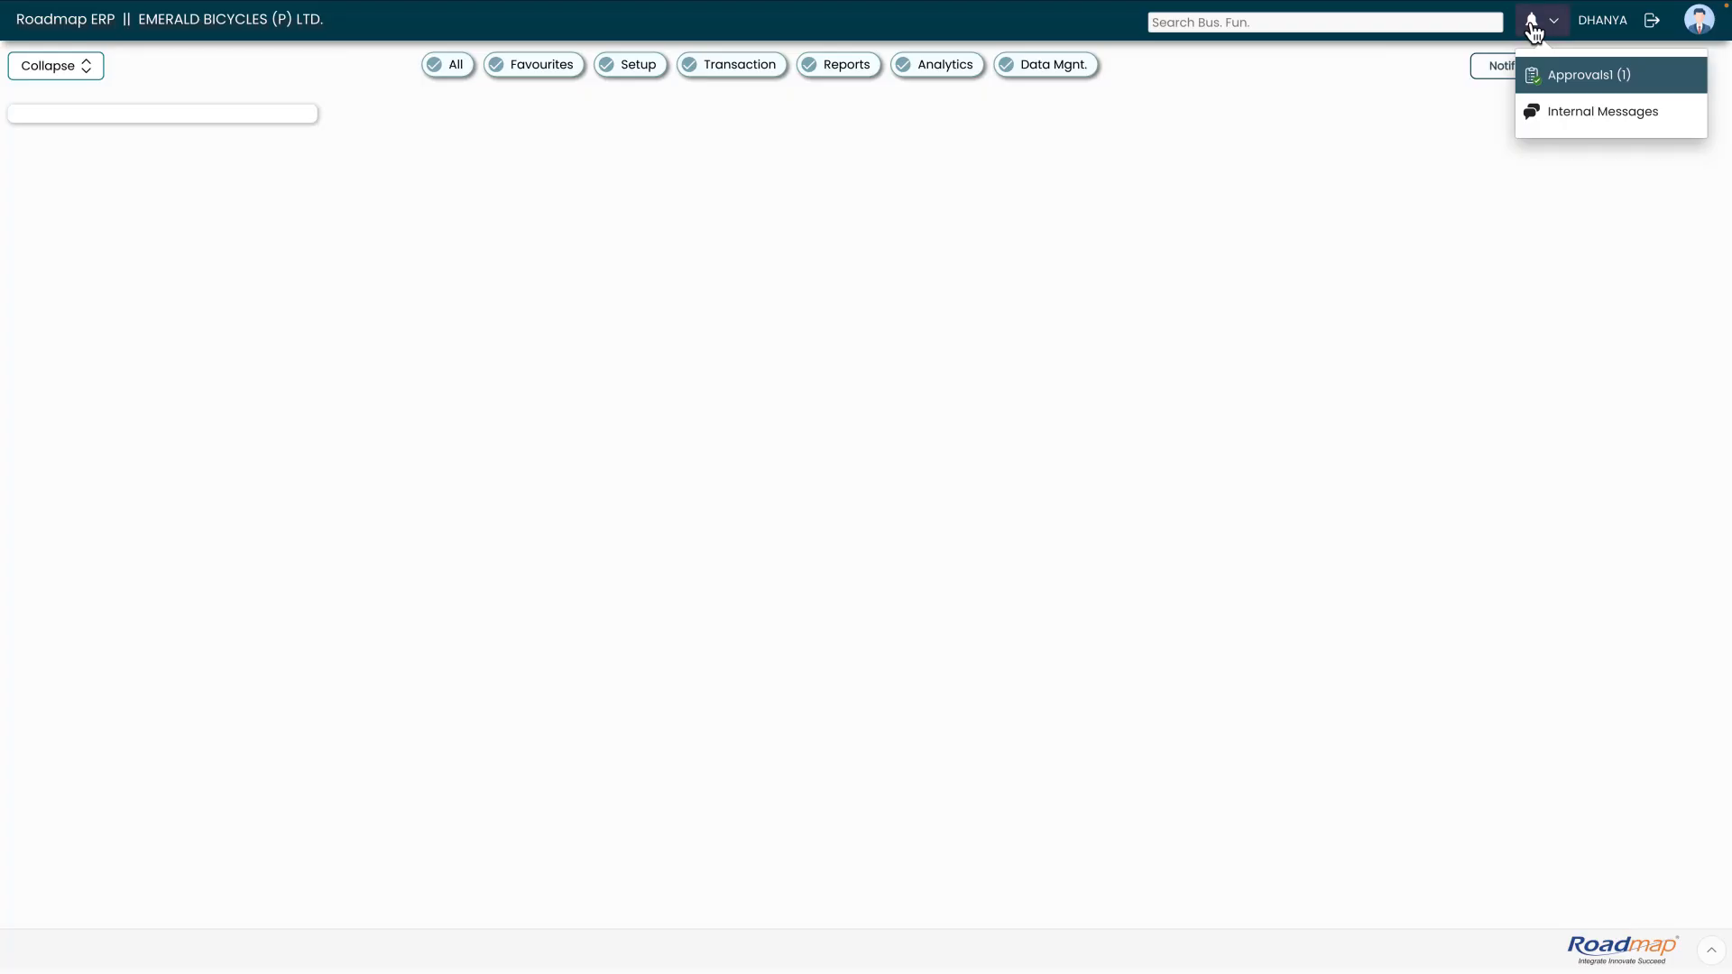
pyautogui.click(1575, 80)
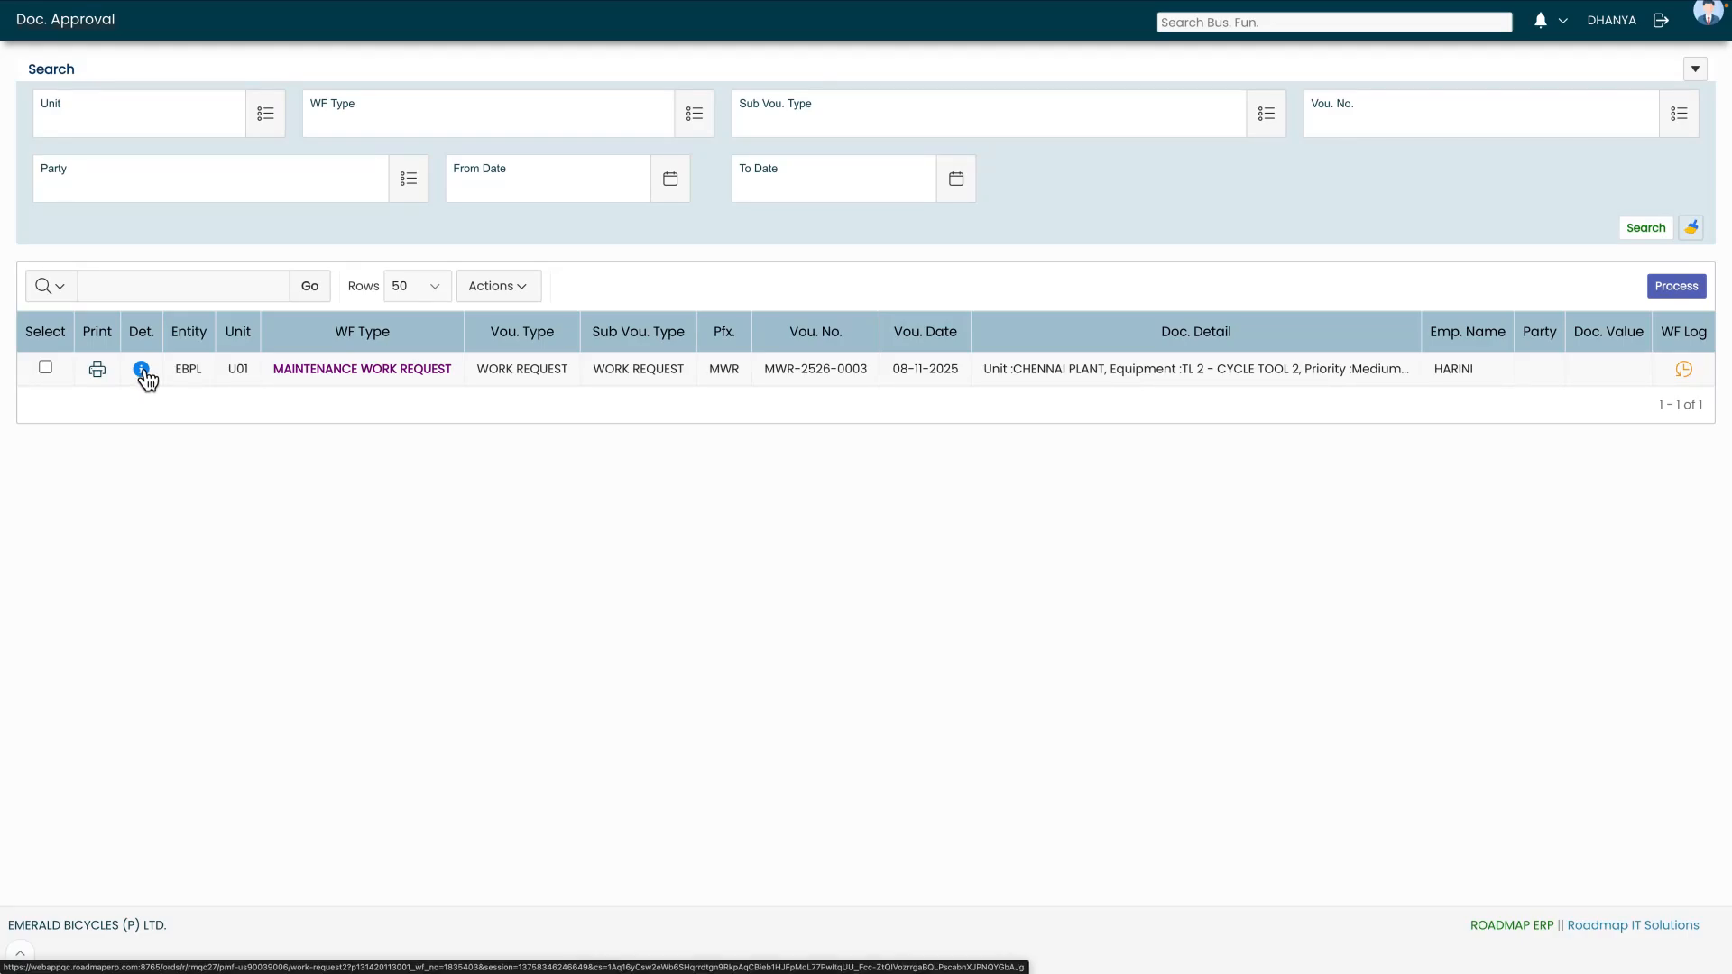
pyautogui.click(142, 370)
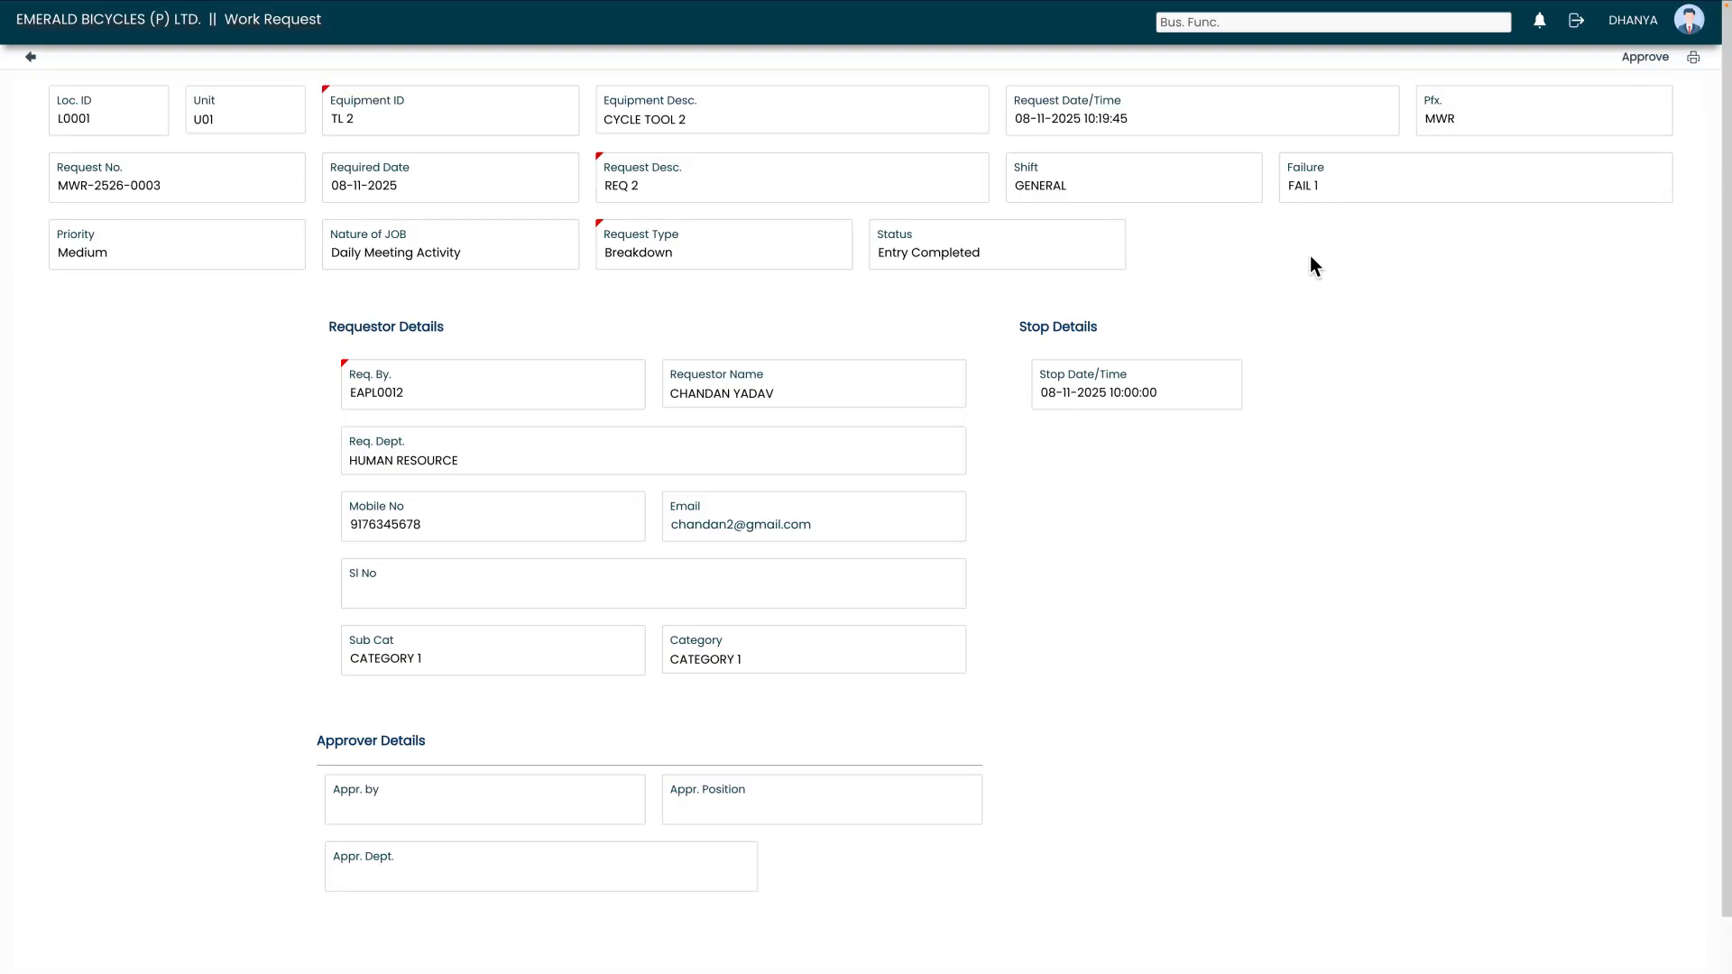
pyautogui.click(1639, 59)
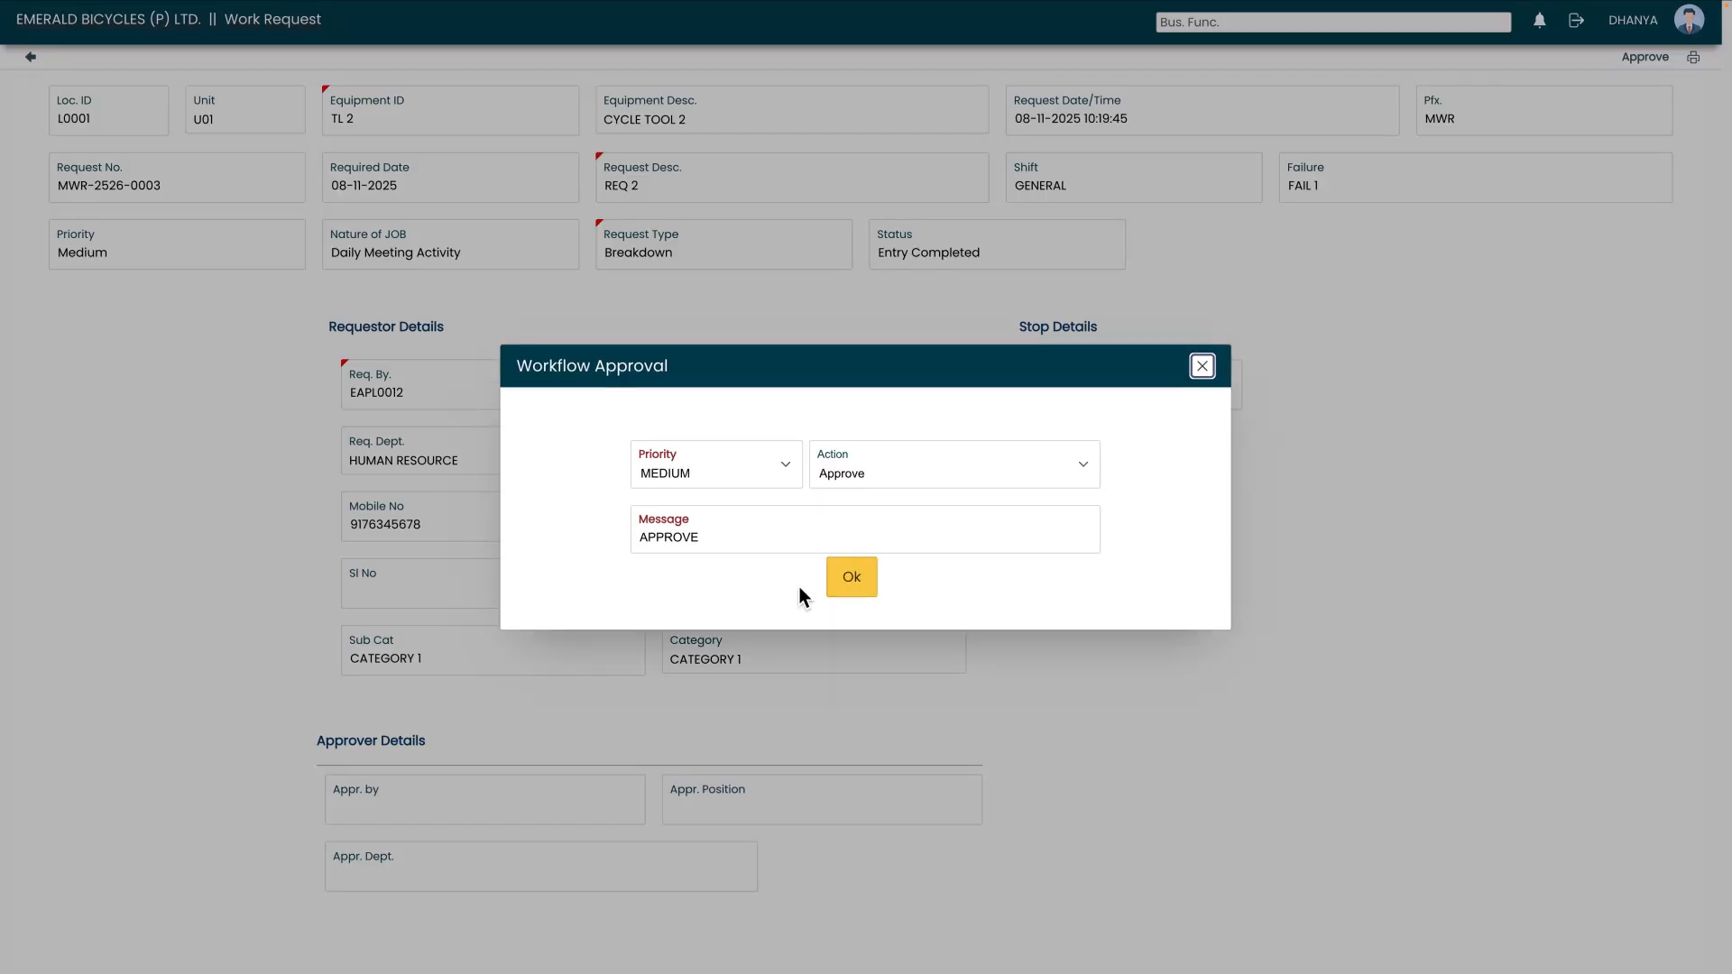
pyautogui.click(846, 587)
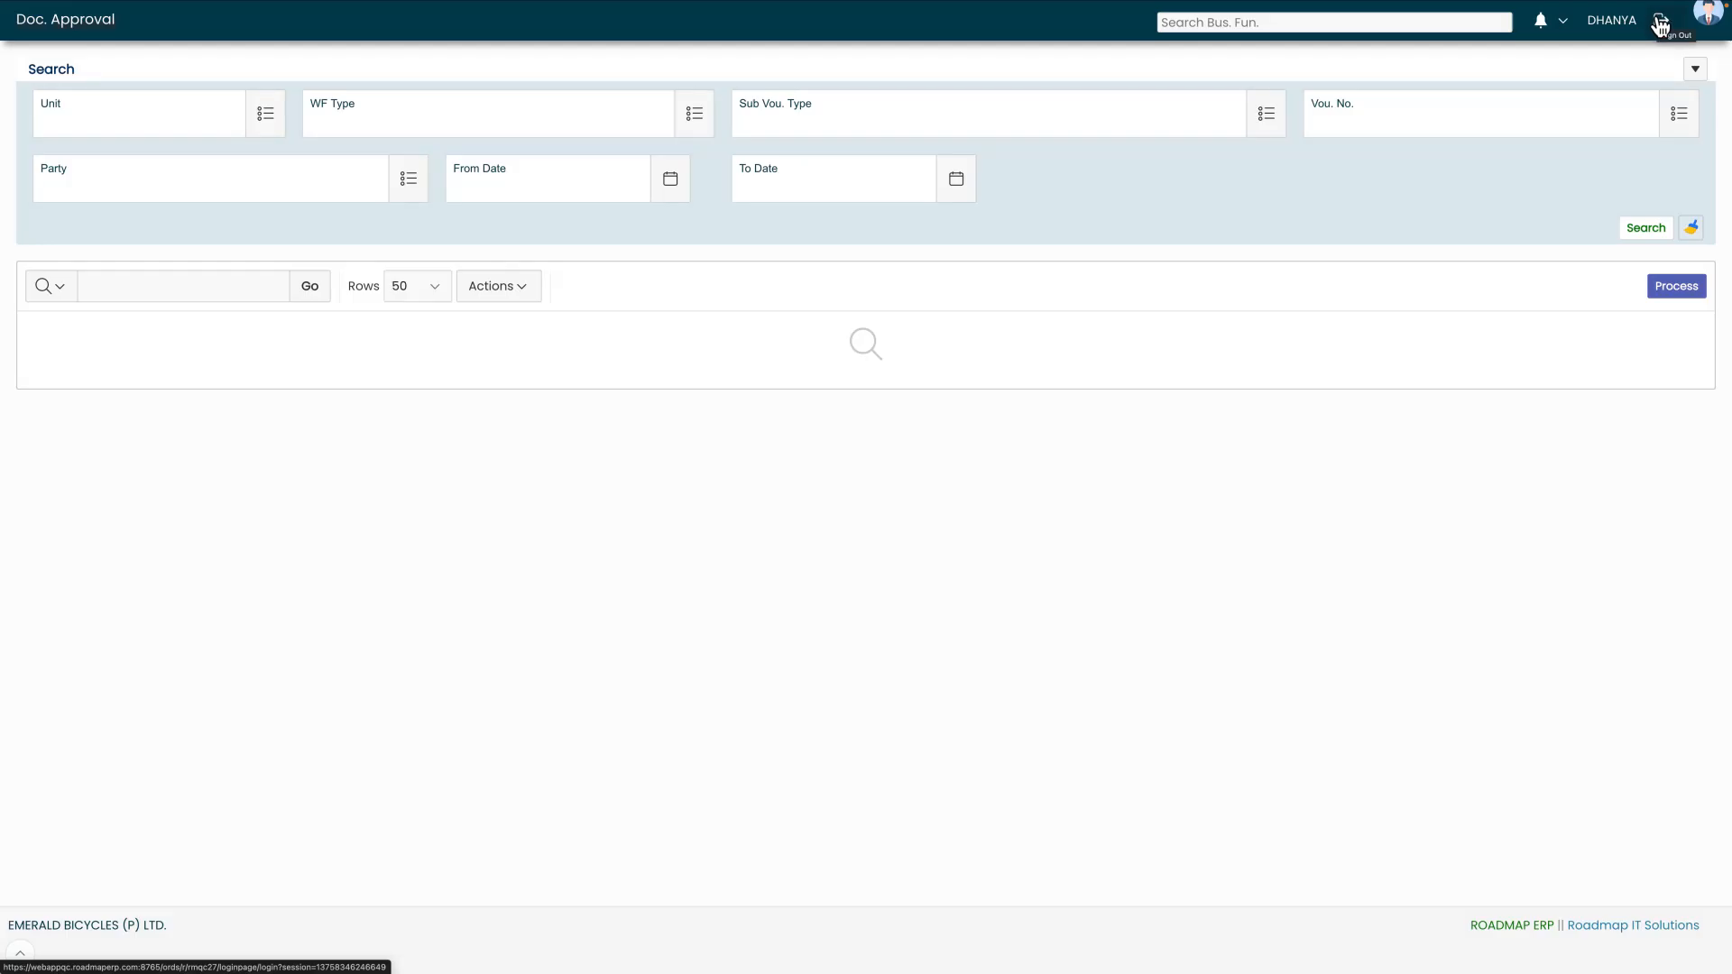
# - Sign out of the manager account and log in as the requesting maintenance user with the account's username and password
pyautogui.click(1660, 25)
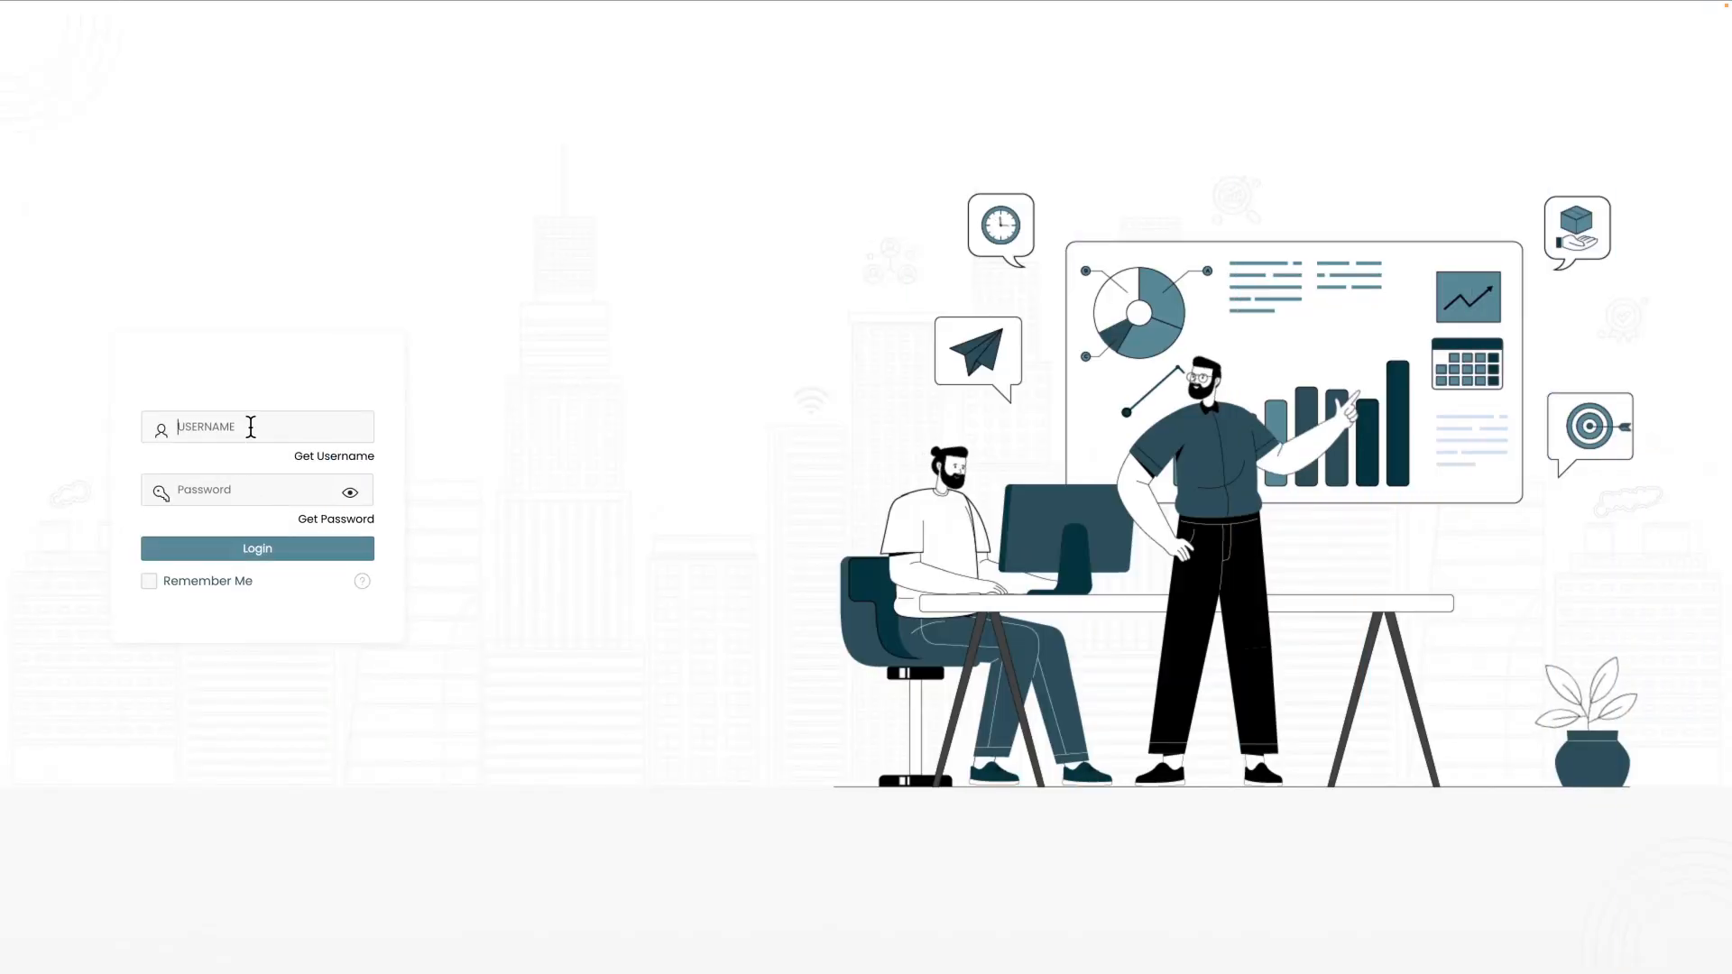
pyautogui.click(243, 428)
pyautogui.write('EBPLMNTUSR')
pyautogui.click(252, 492)
pyautogui.write('*********')
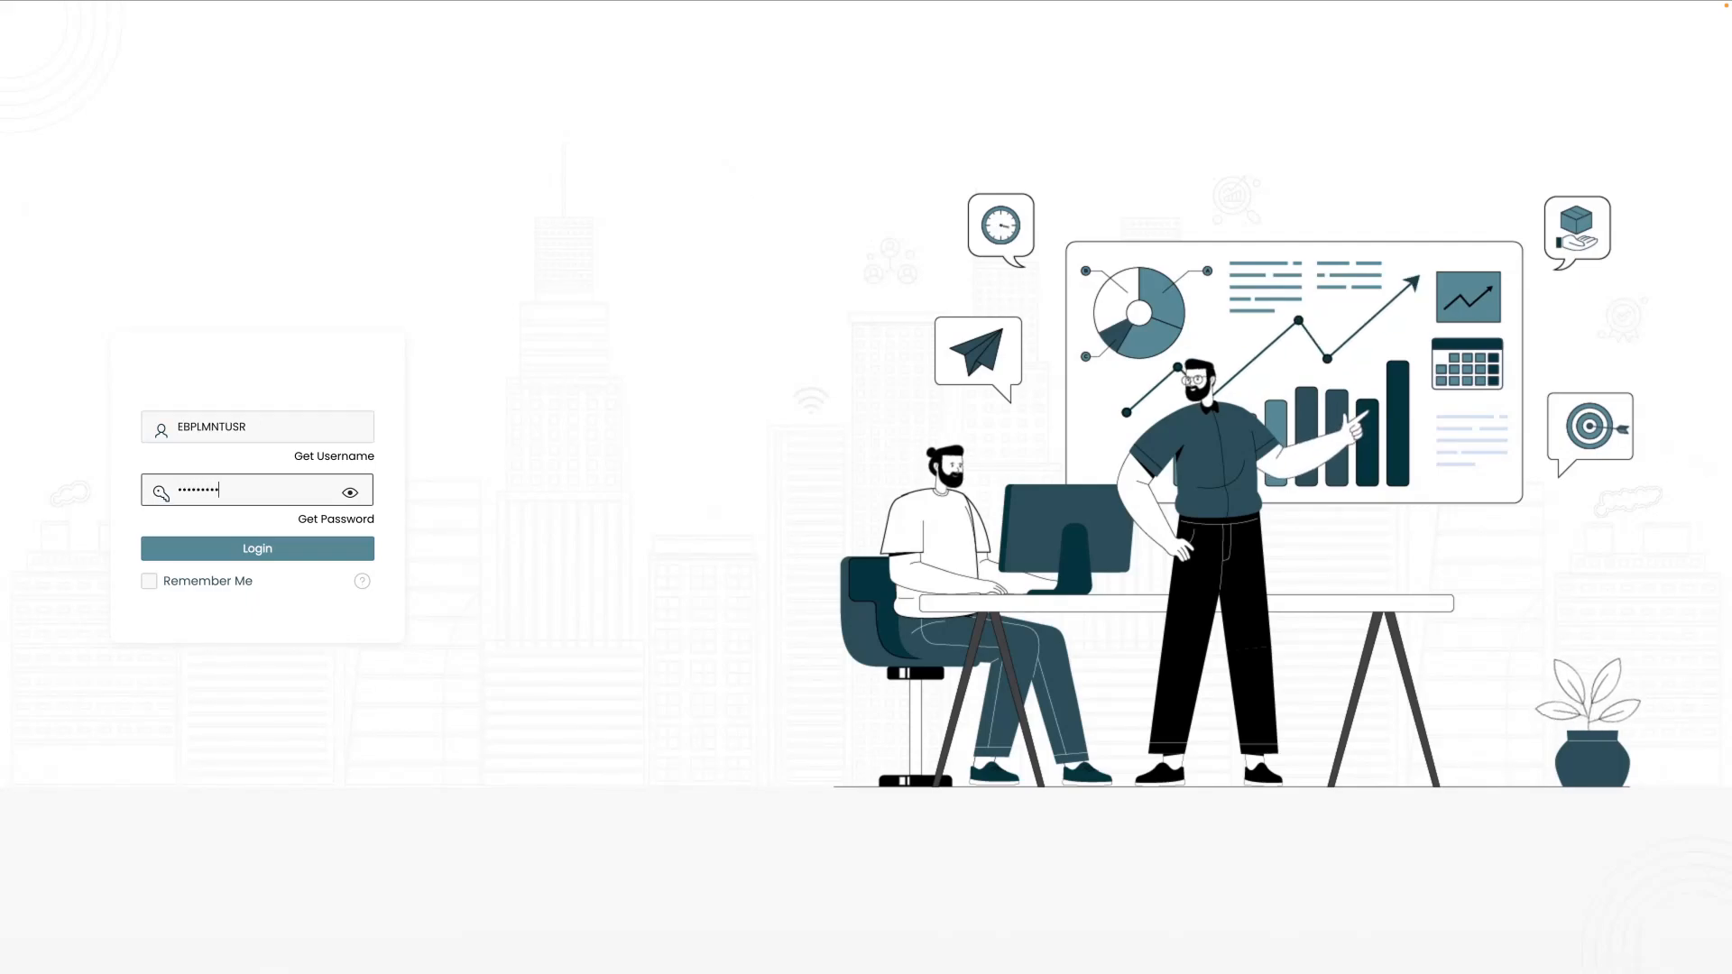
pyautogui.click(352, 492)
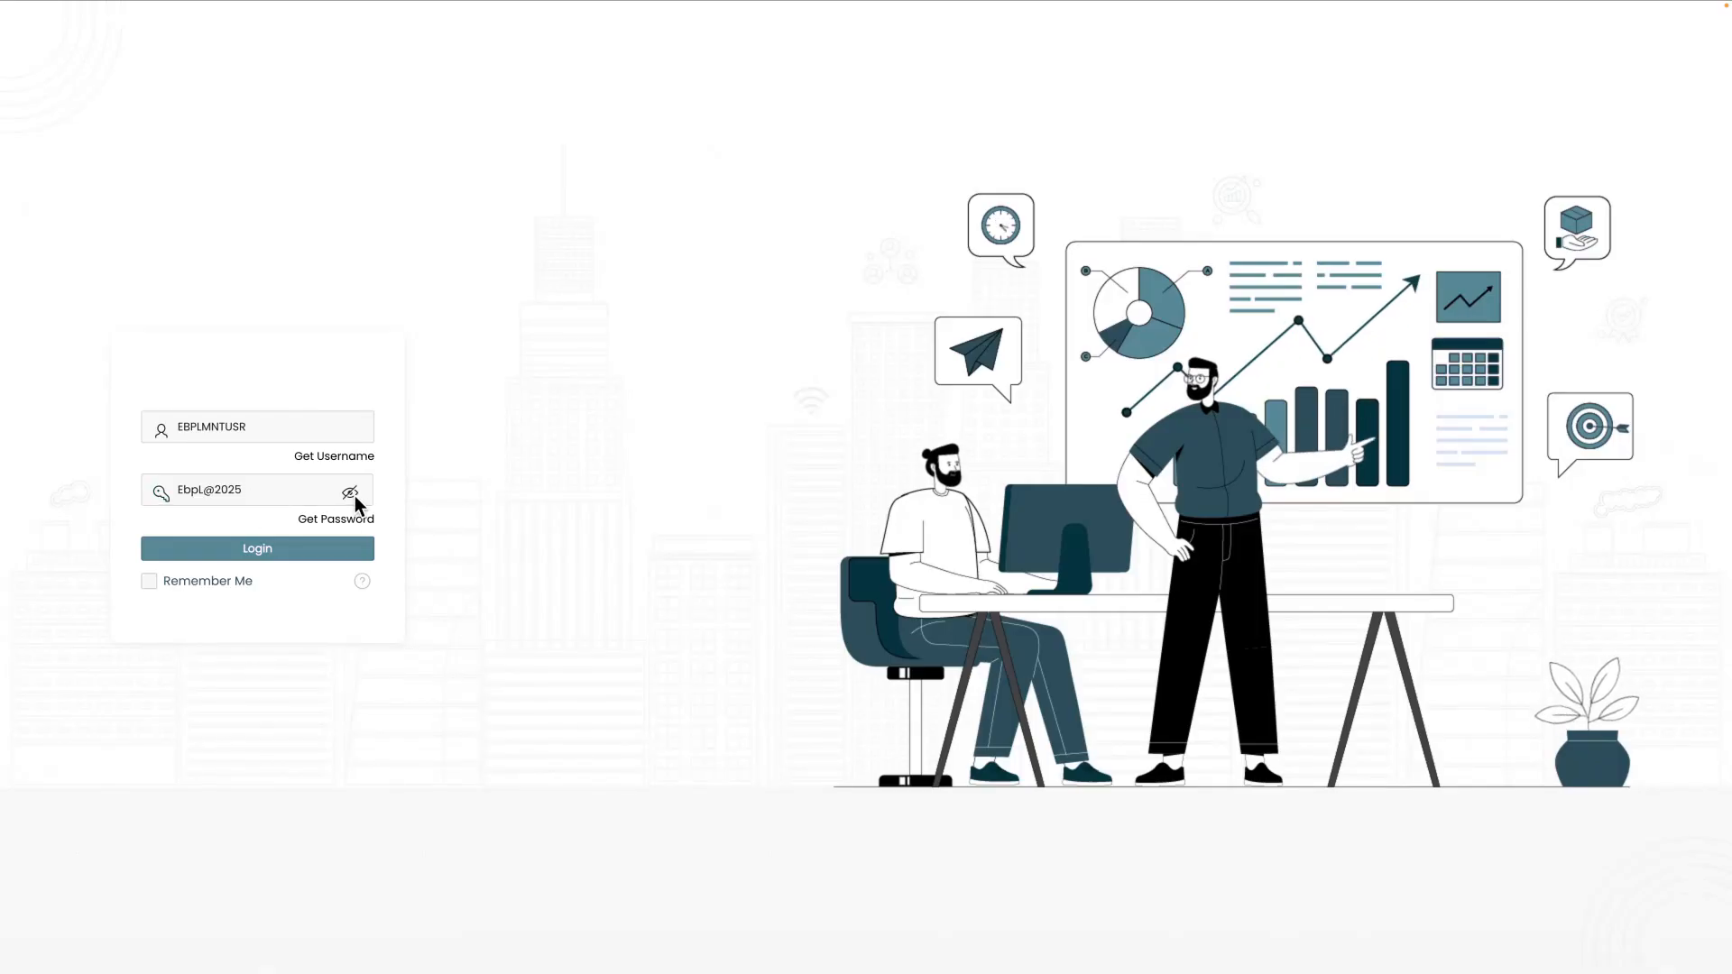
pyautogui.click(350, 493)
pyautogui.click(256, 552)
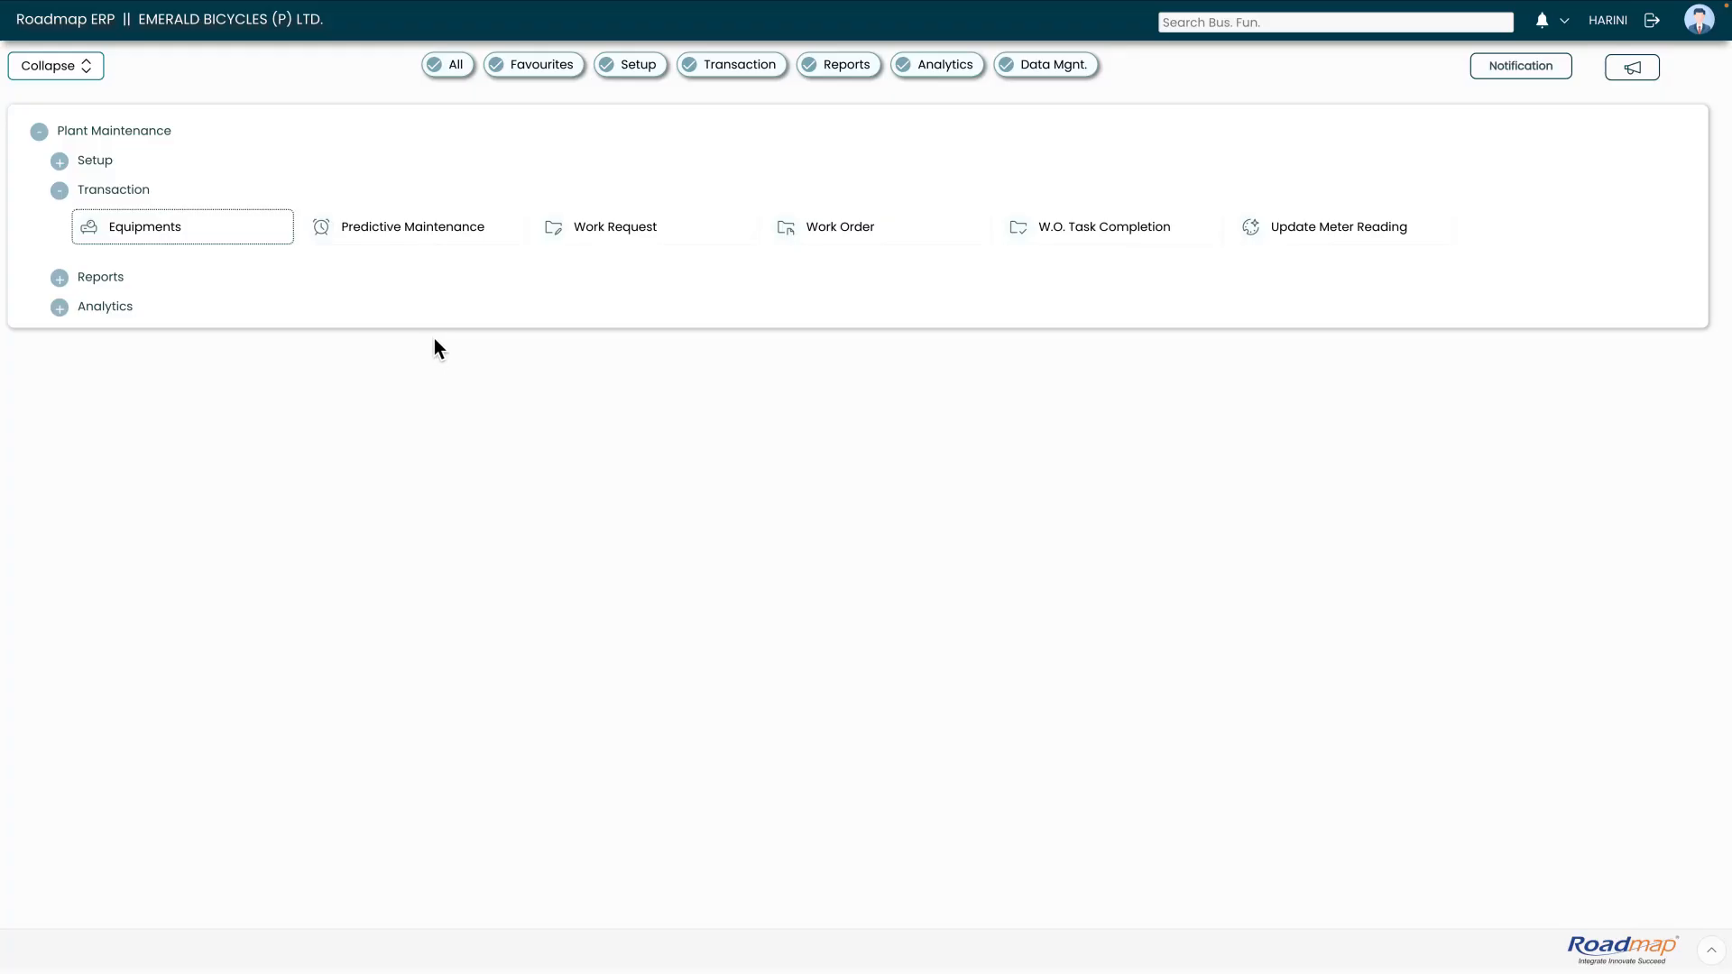
# - Find work request MWR-2526-0003 by its request number and open it to check its status and approver details
pyautogui.click(707, 232)
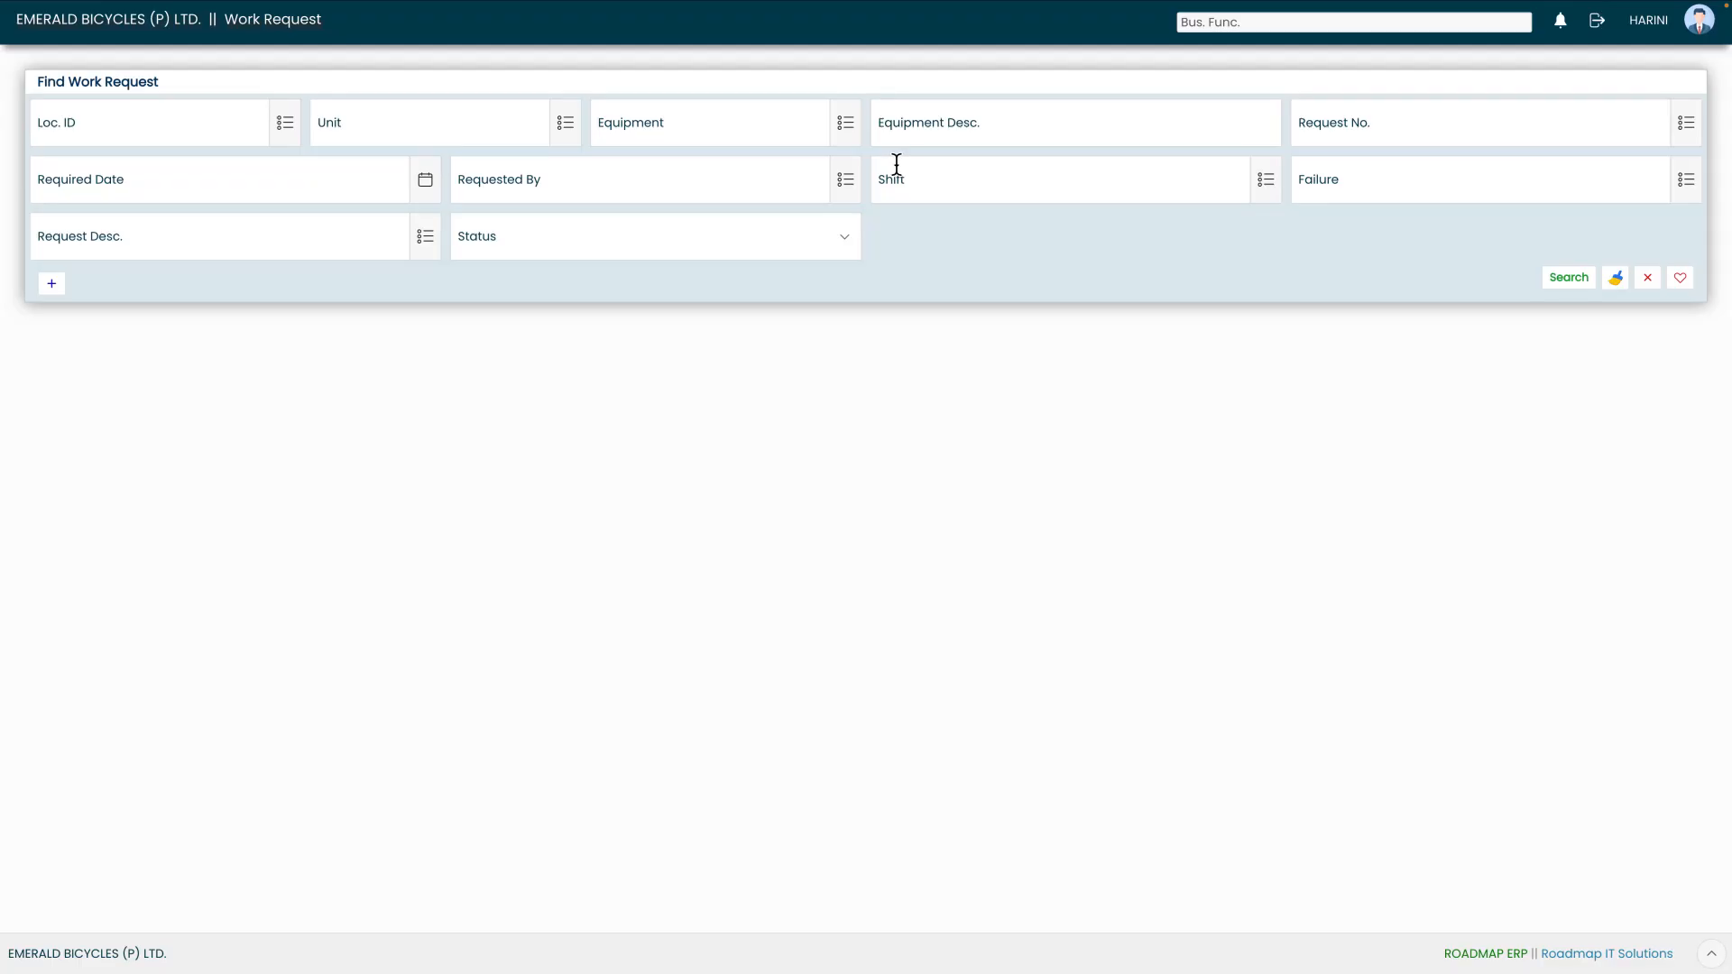
pyautogui.click(1685, 133)
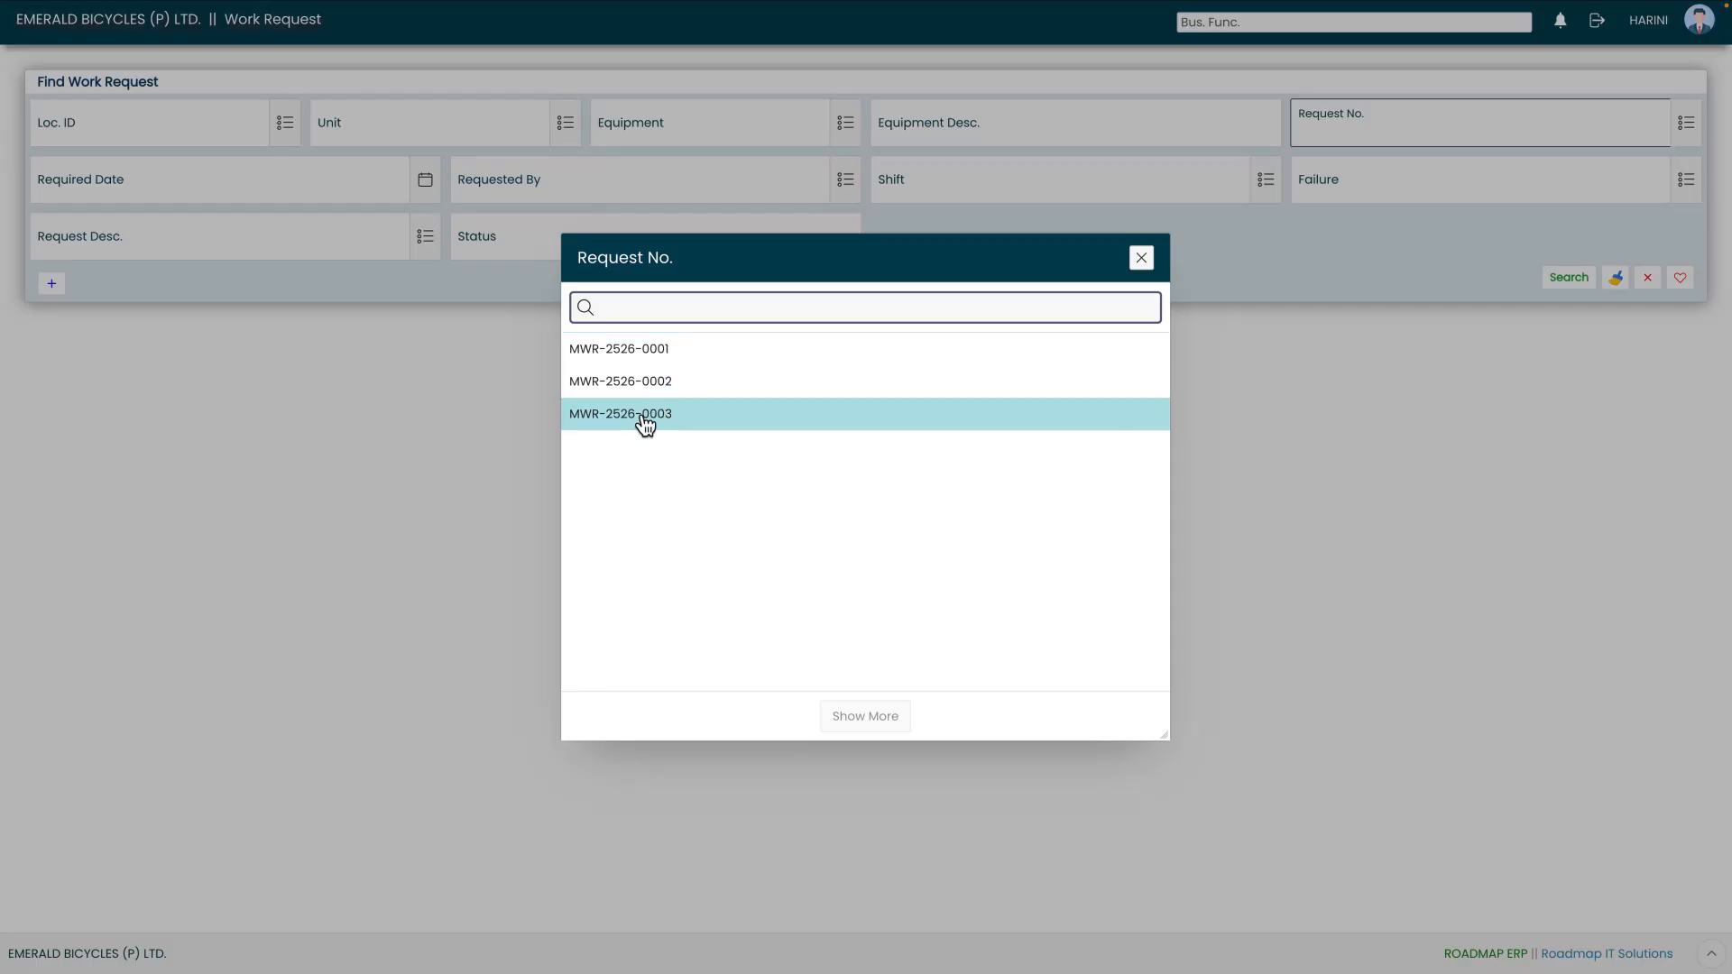
pyautogui.click(645, 421)
pyautogui.click(1558, 286)
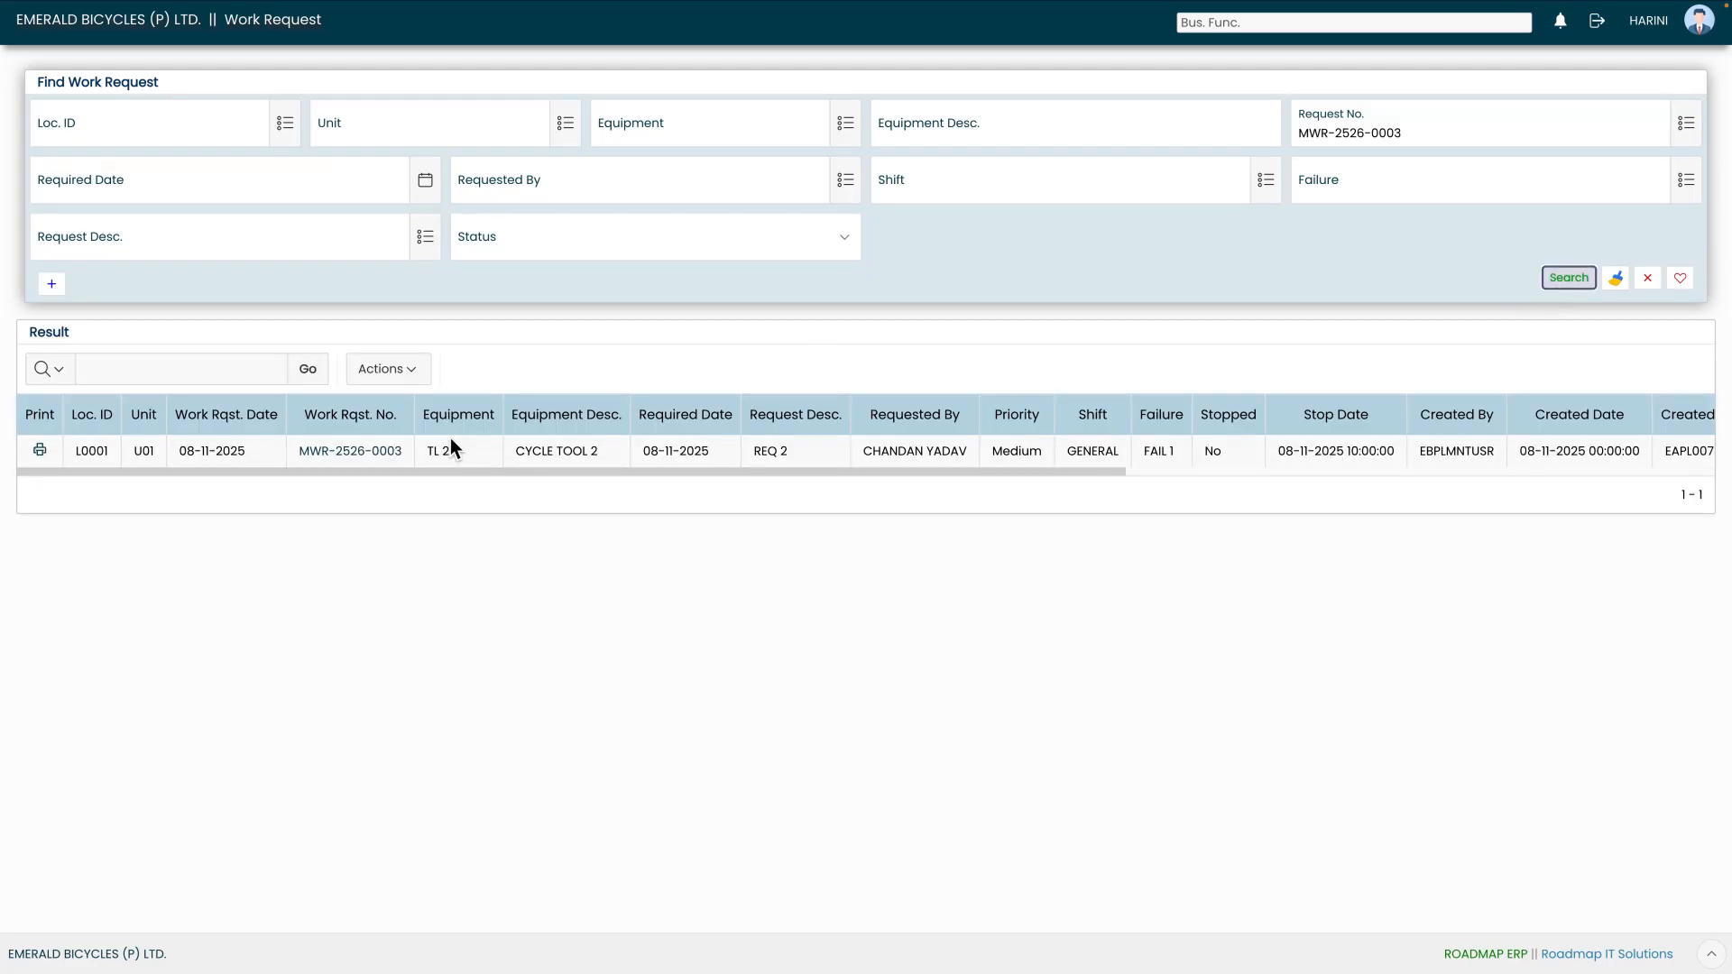
pyautogui.click(343, 460)
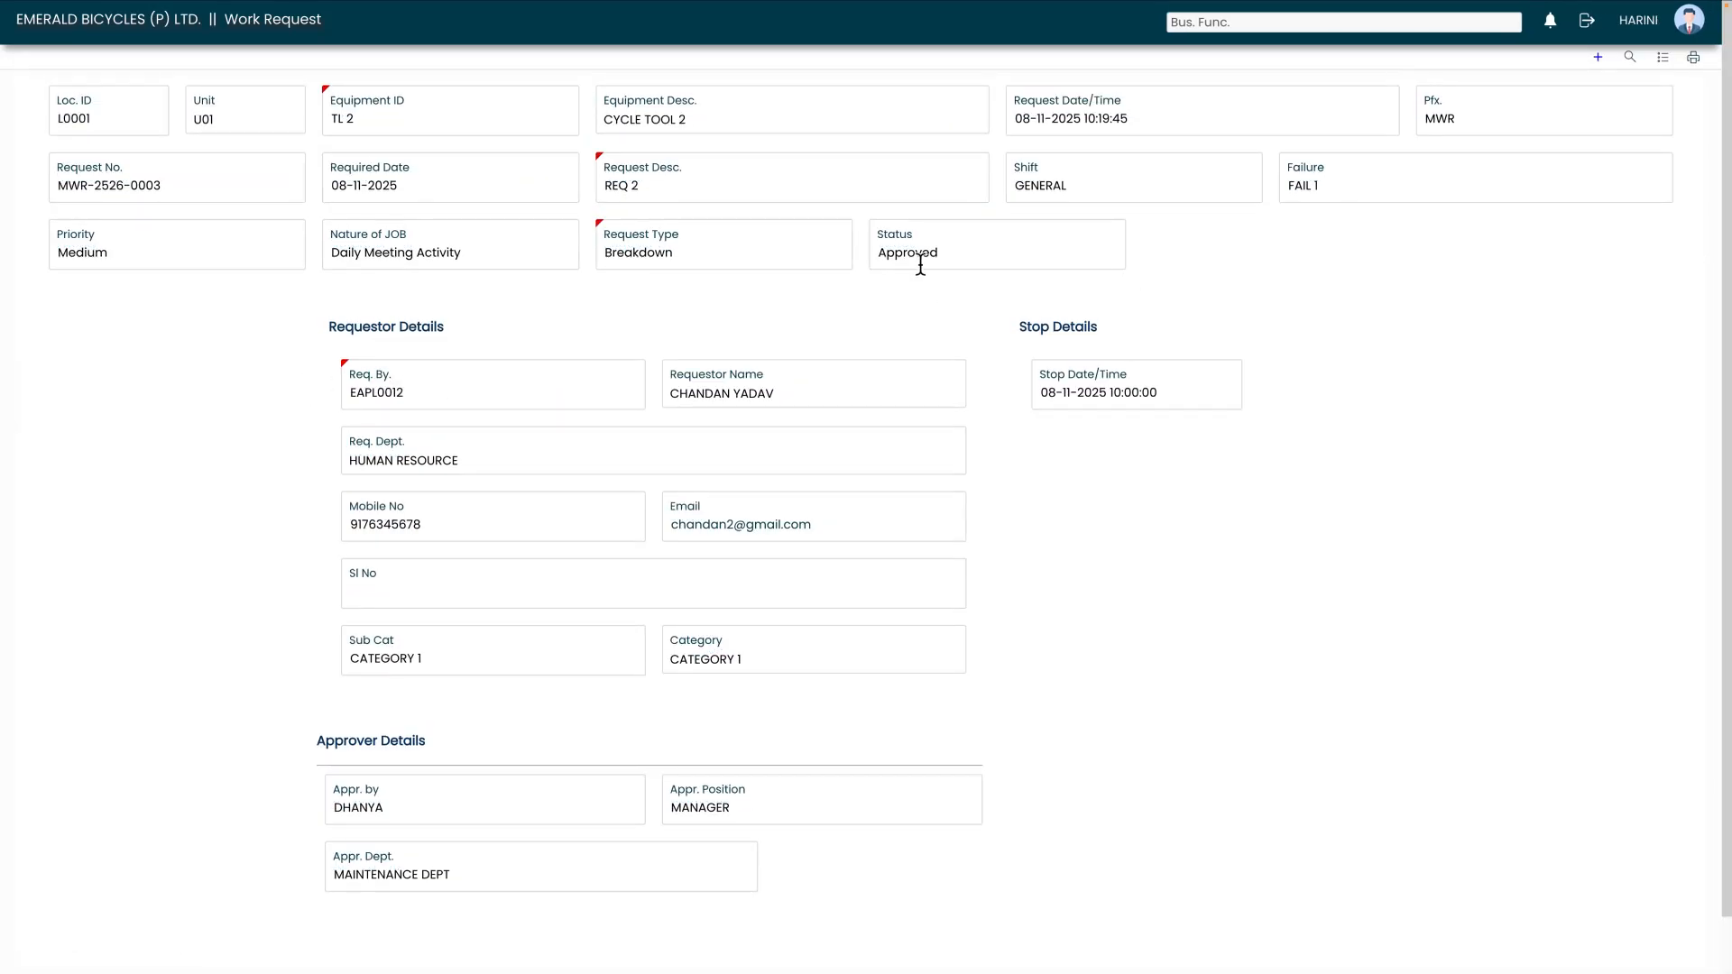
pyautogui.moveTo(879, 254); pyautogui.dragTo(960, 256)
pyautogui.scroll(-1, 1140, 540)
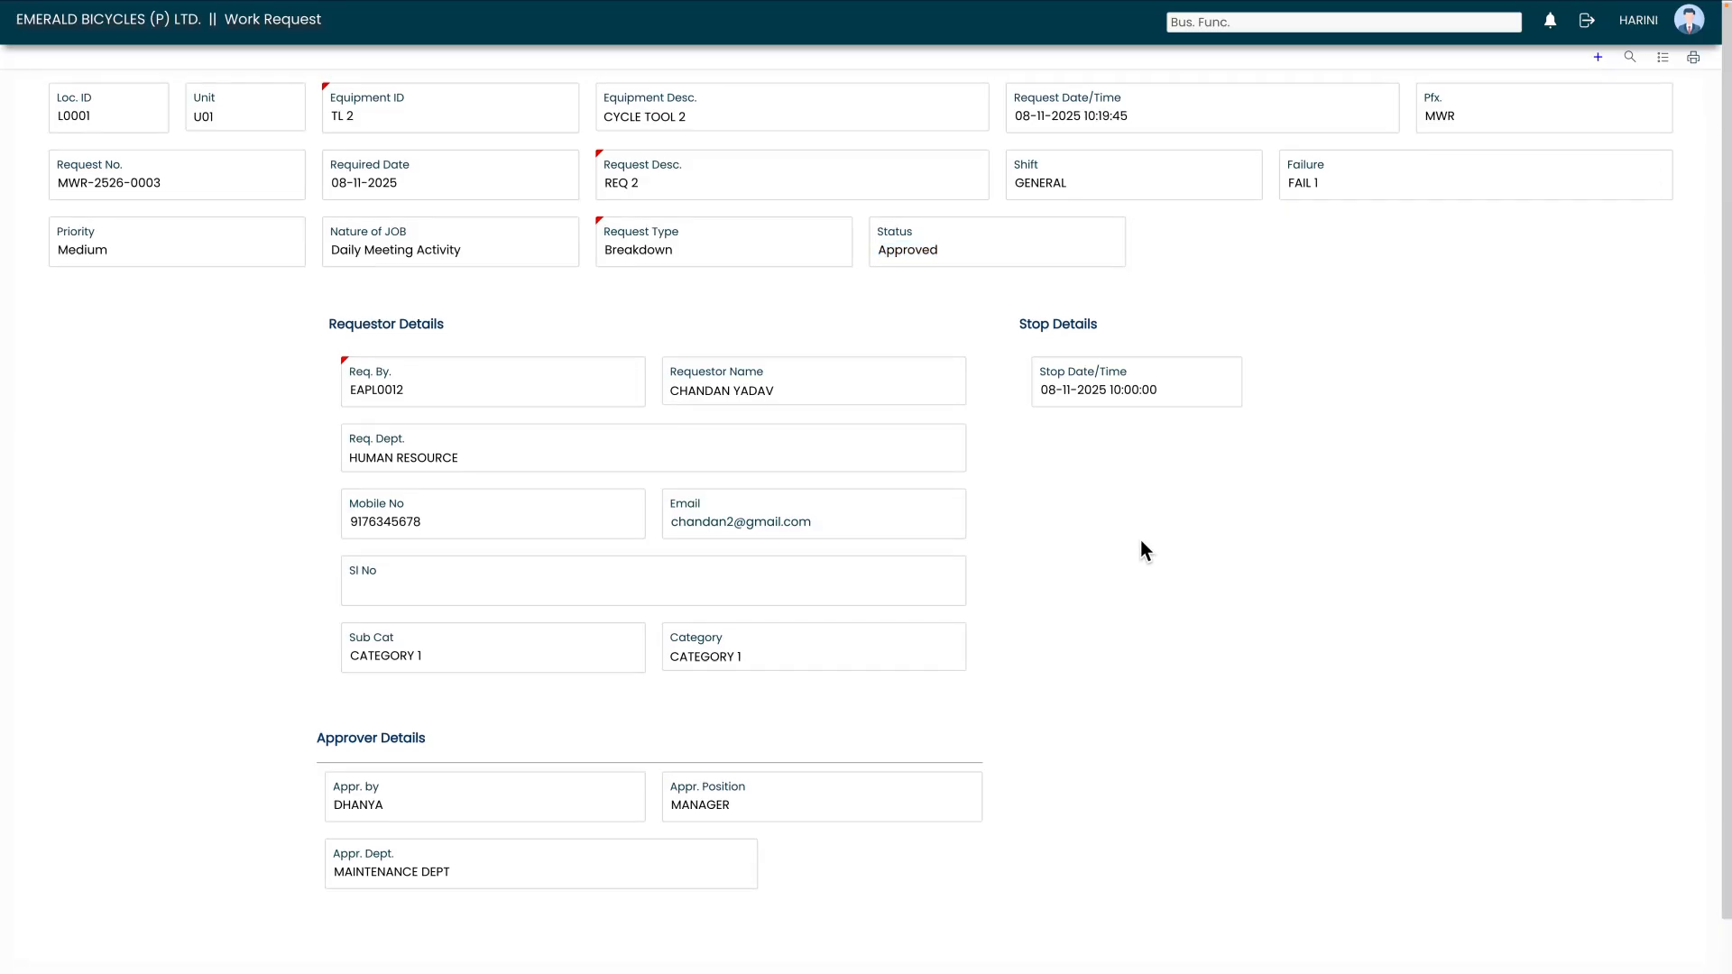
pyautogui.scroll(-1, 776, 231)
pyautogui.scroll(-1, 783, 222)
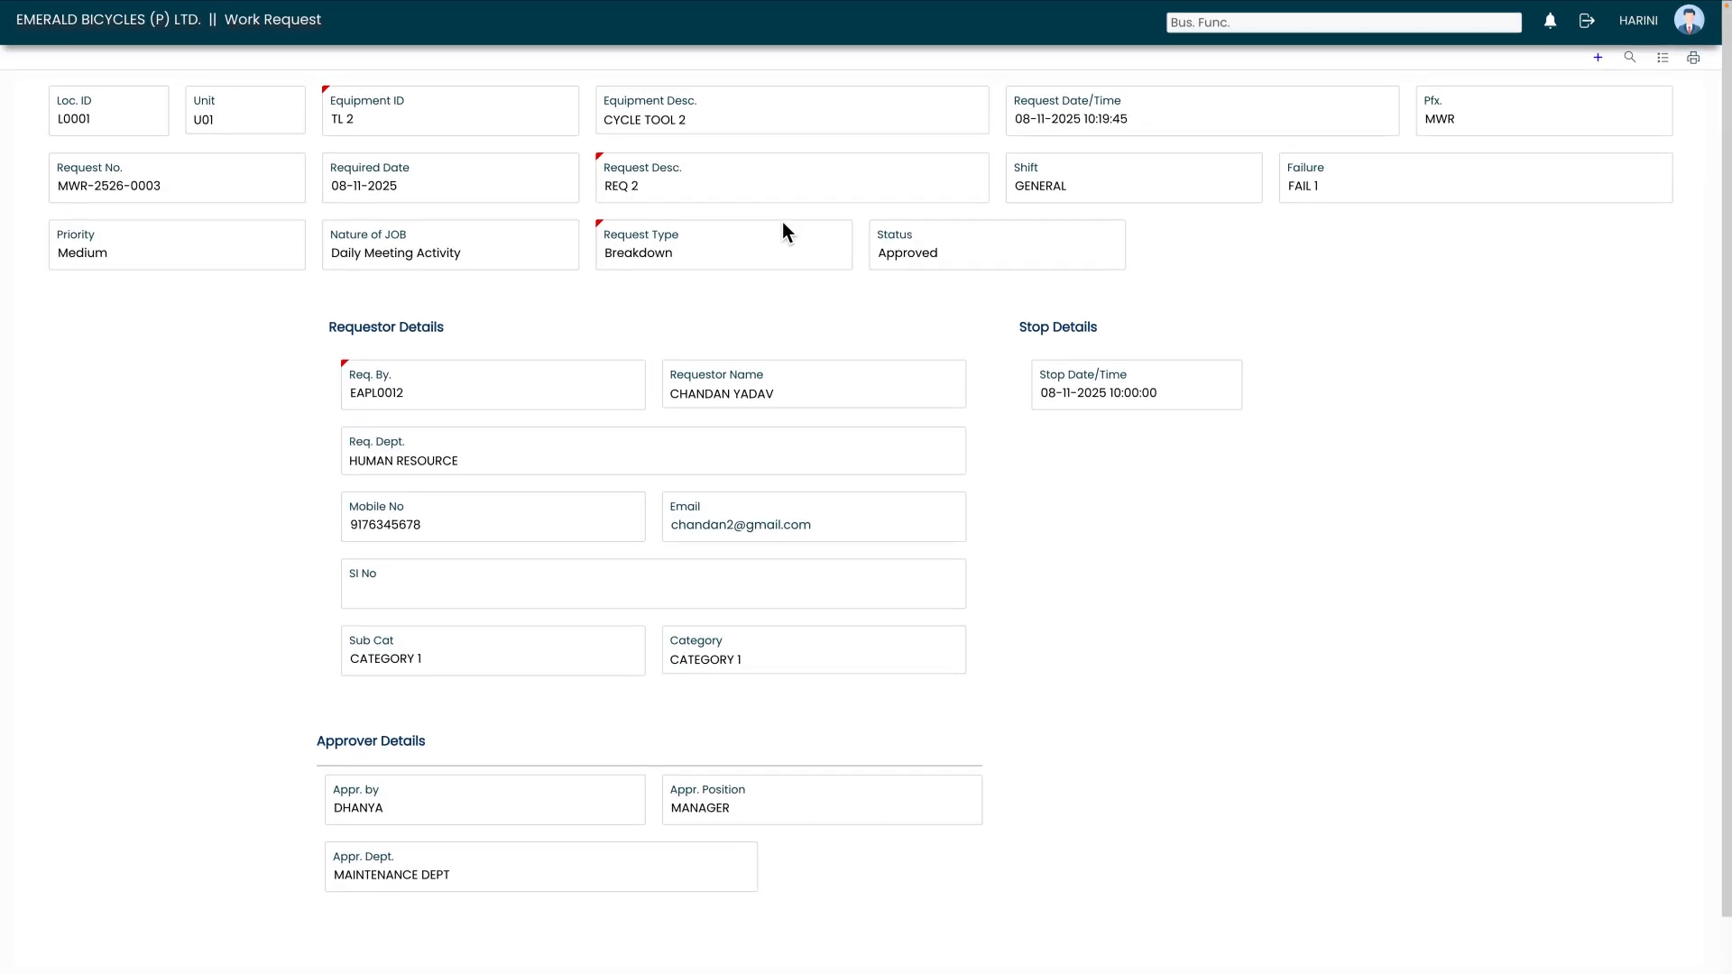